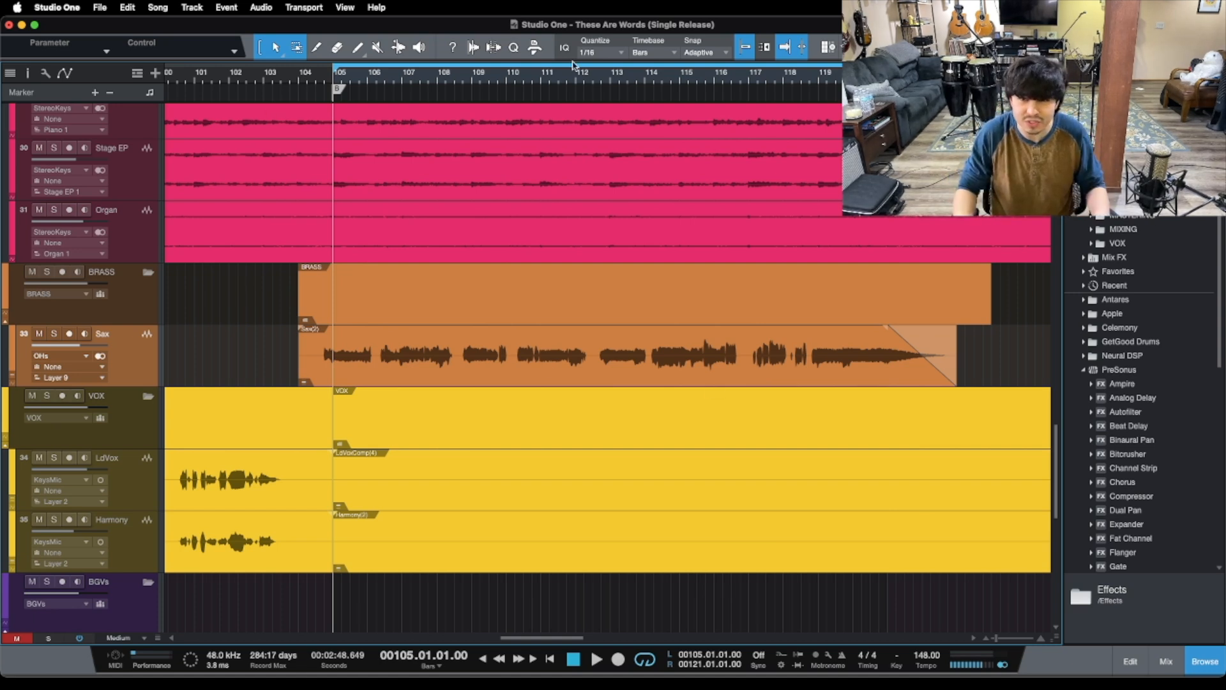
Turn off looping and play the full mix from bar 103 through the bridge sax solo.
left_click_drag(554, 71, 587, 73)
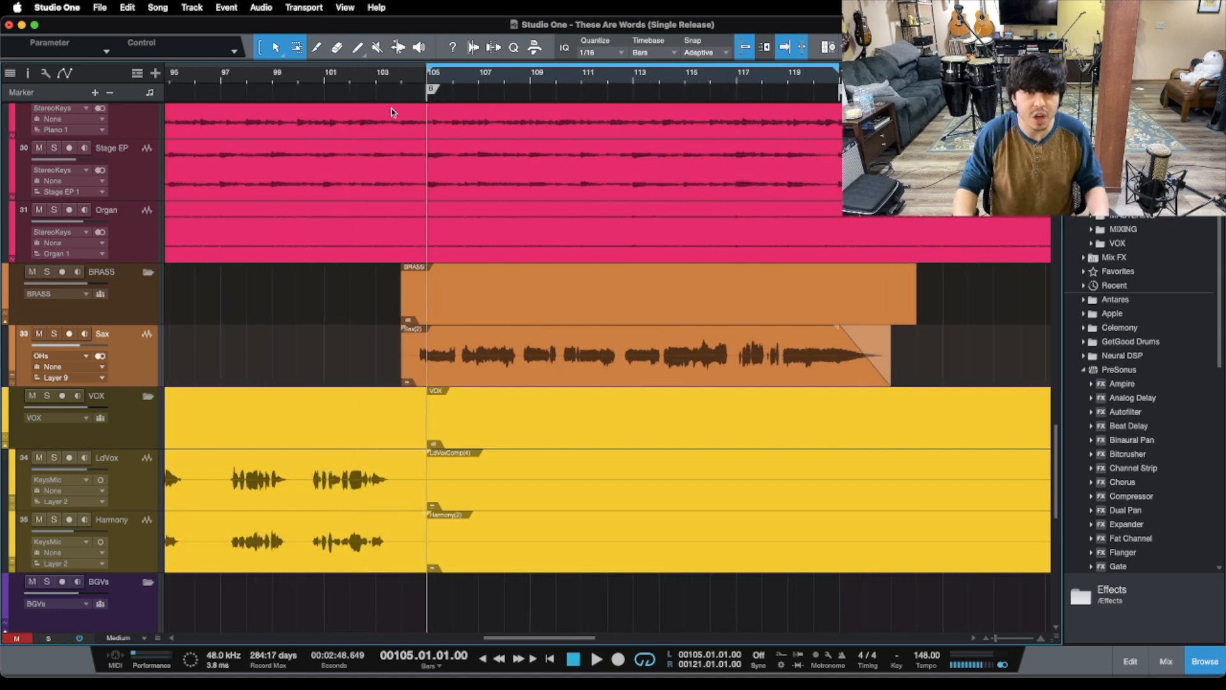
left_click(376, 75)
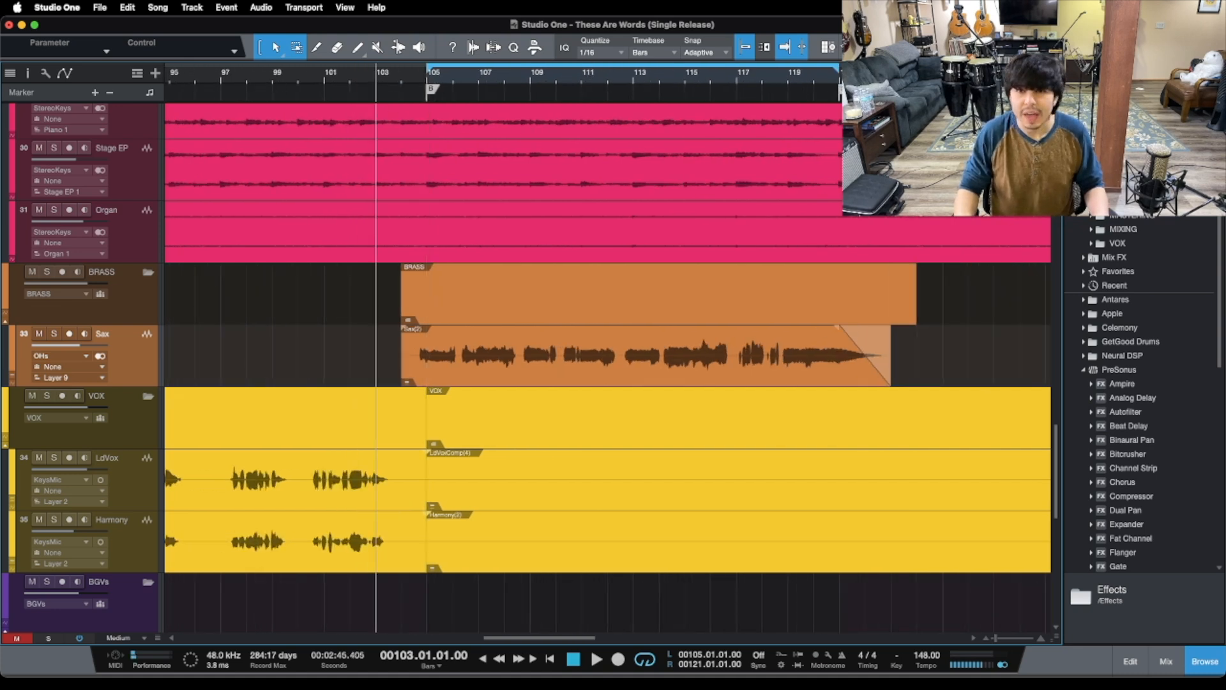
key("slash")
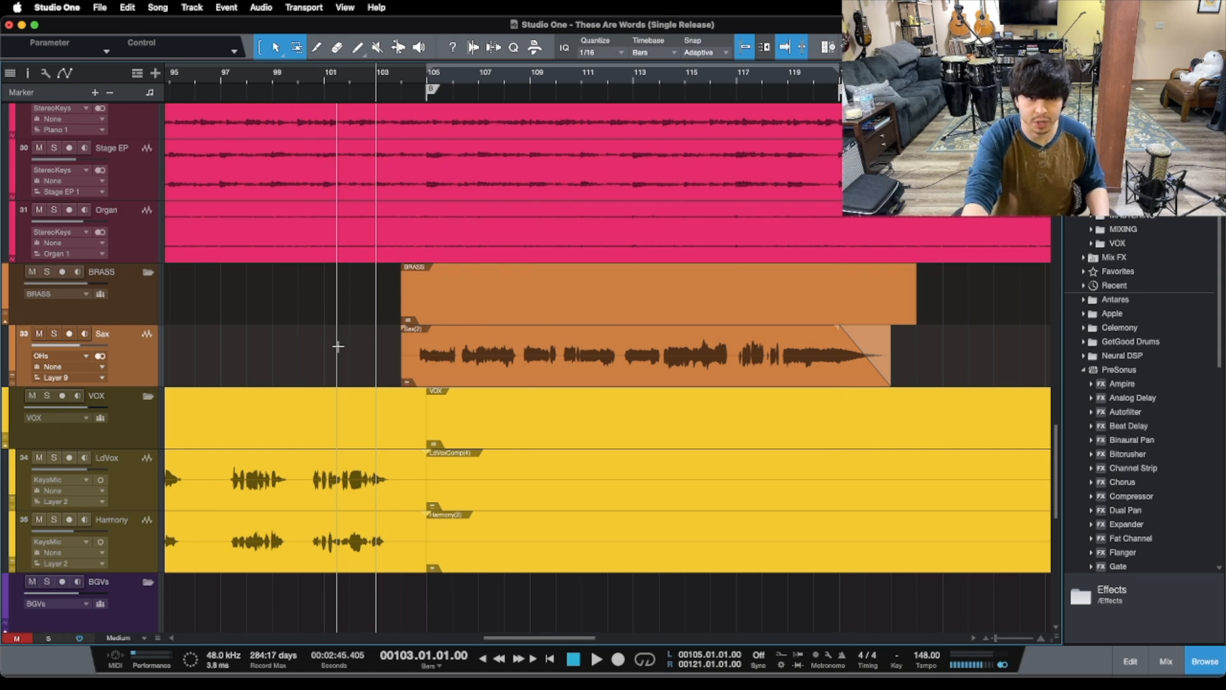
key("space")
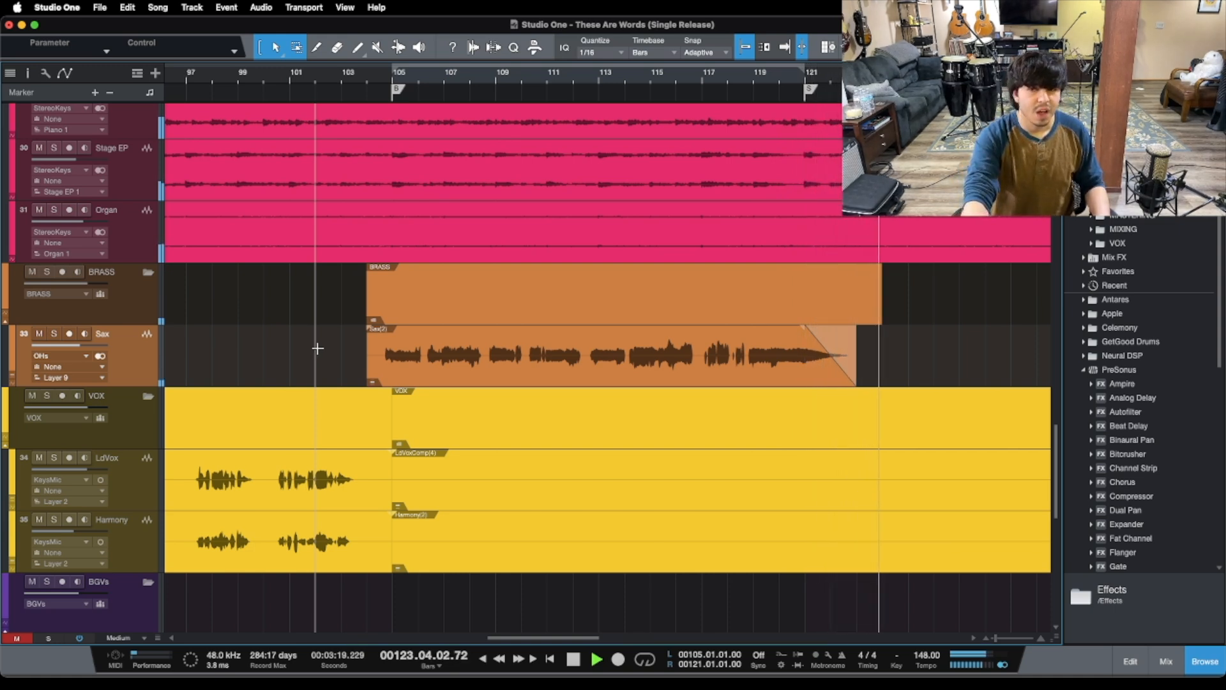
key("space")
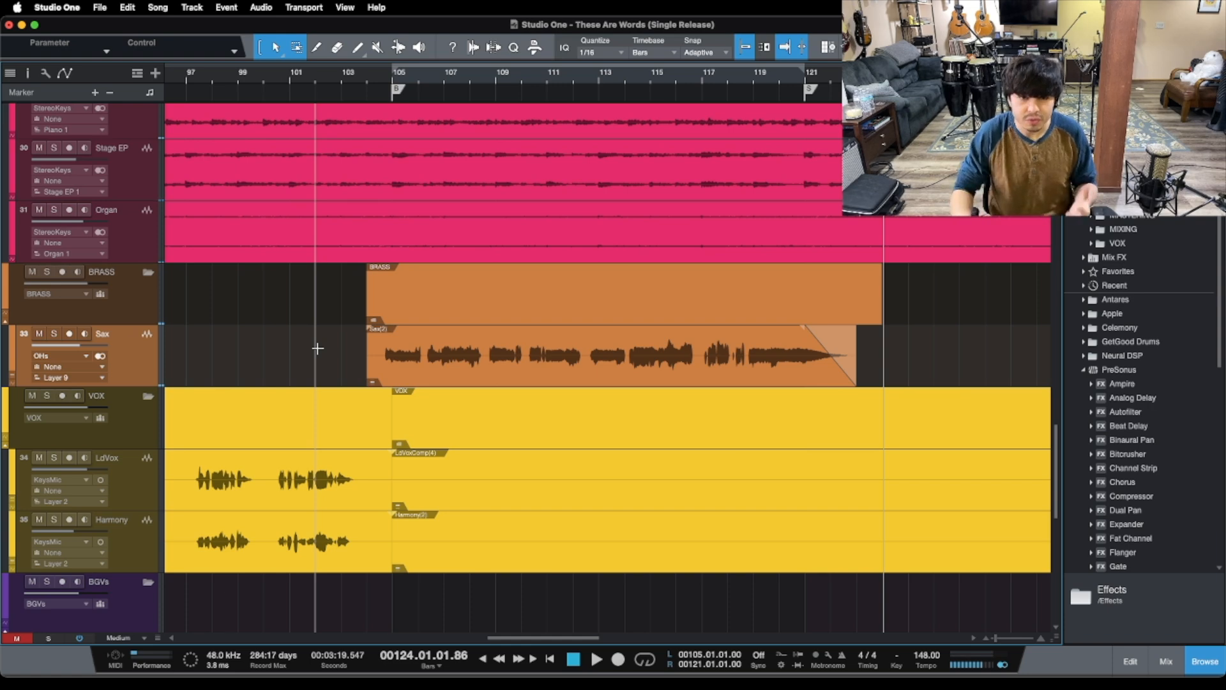
Survey the full song arrangement across the clap, bass, keys, brass and vocal tracks, ending at the bridge sax part.
left_click_drag(347, 74, 526, 36)
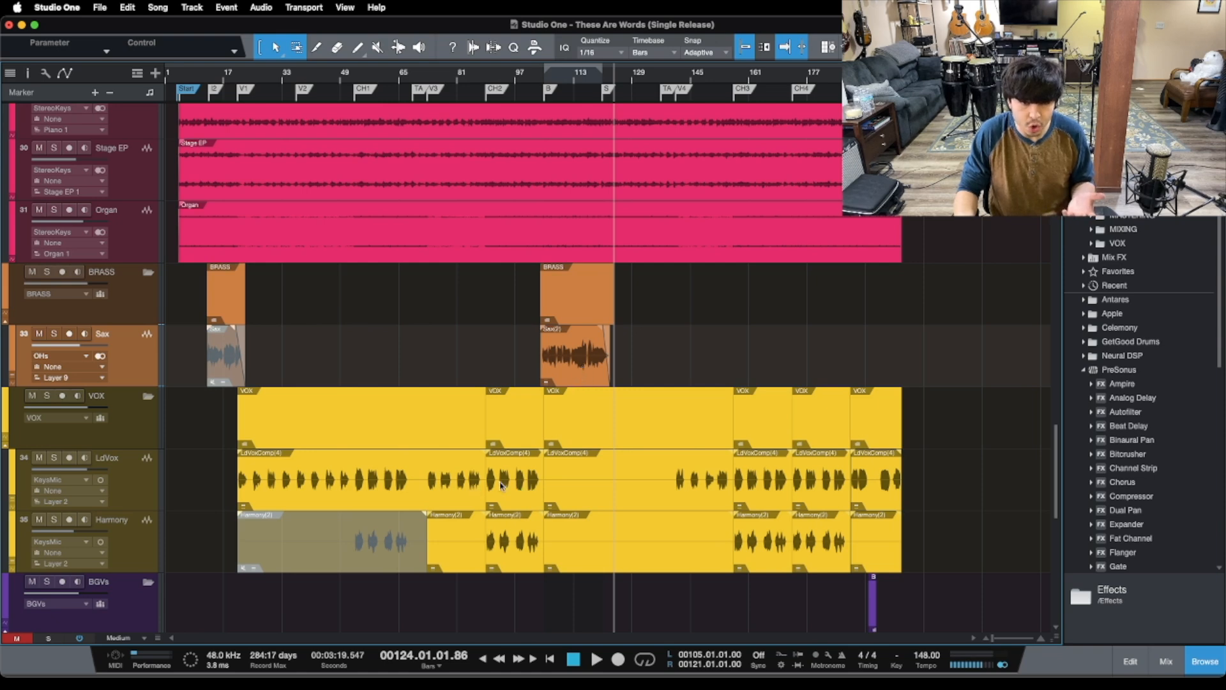
scroll(450, 406, "up", 10)
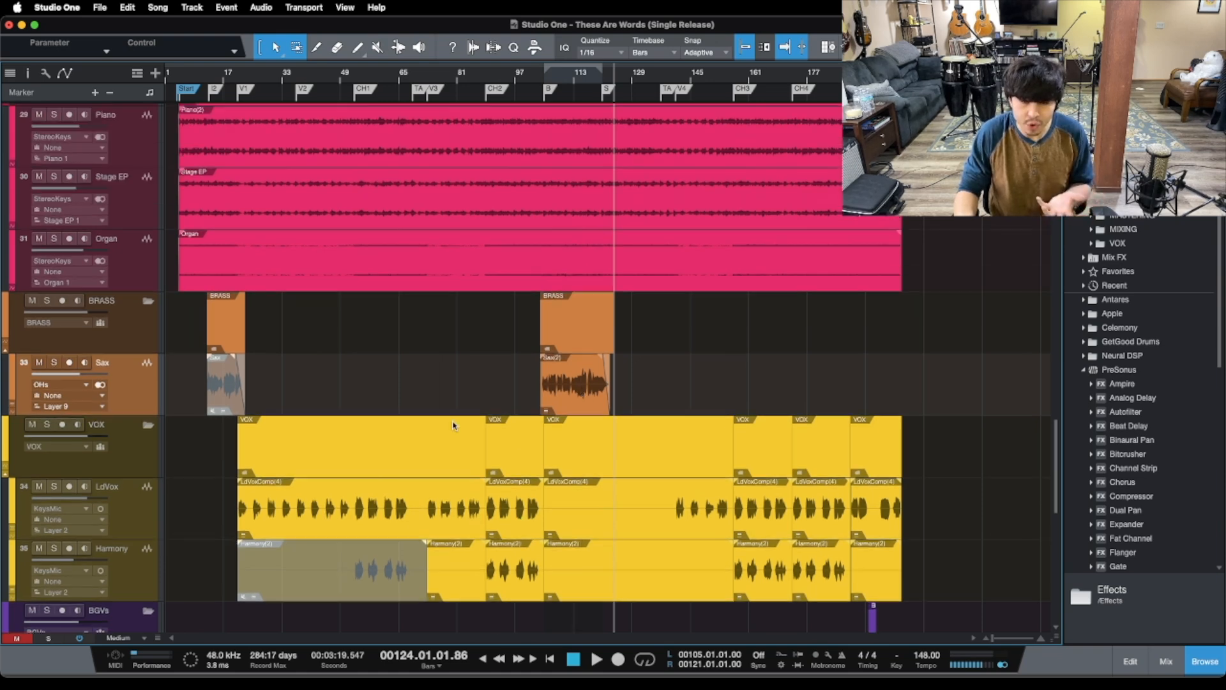
scroll(450, 407, "up", 2)
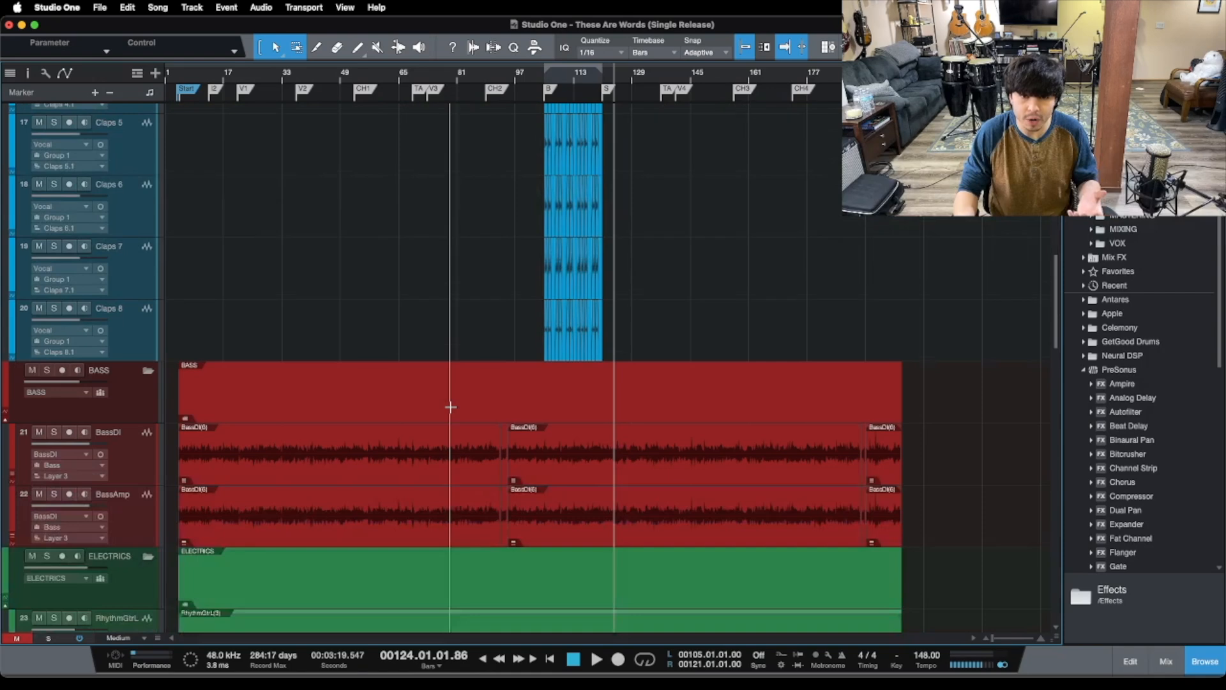
scroll(635, 488, "down", 3)
scroll(634, 482, "down", 10)
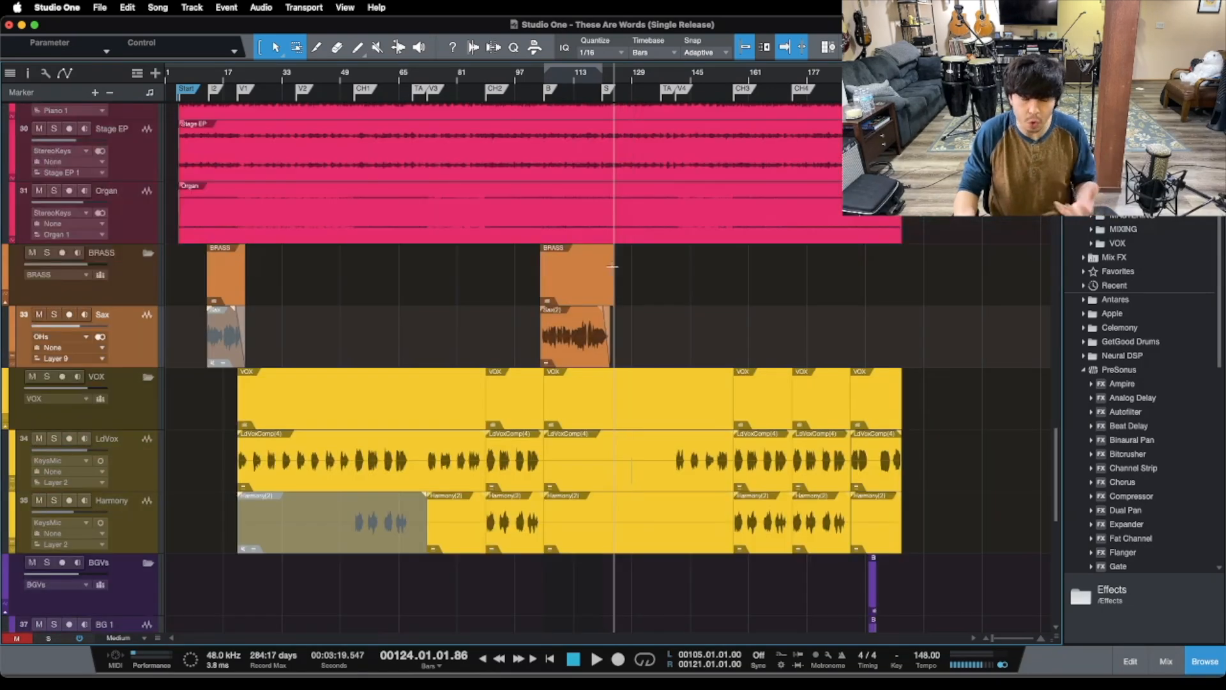
left_click_drag(572, 79, 611, 117)
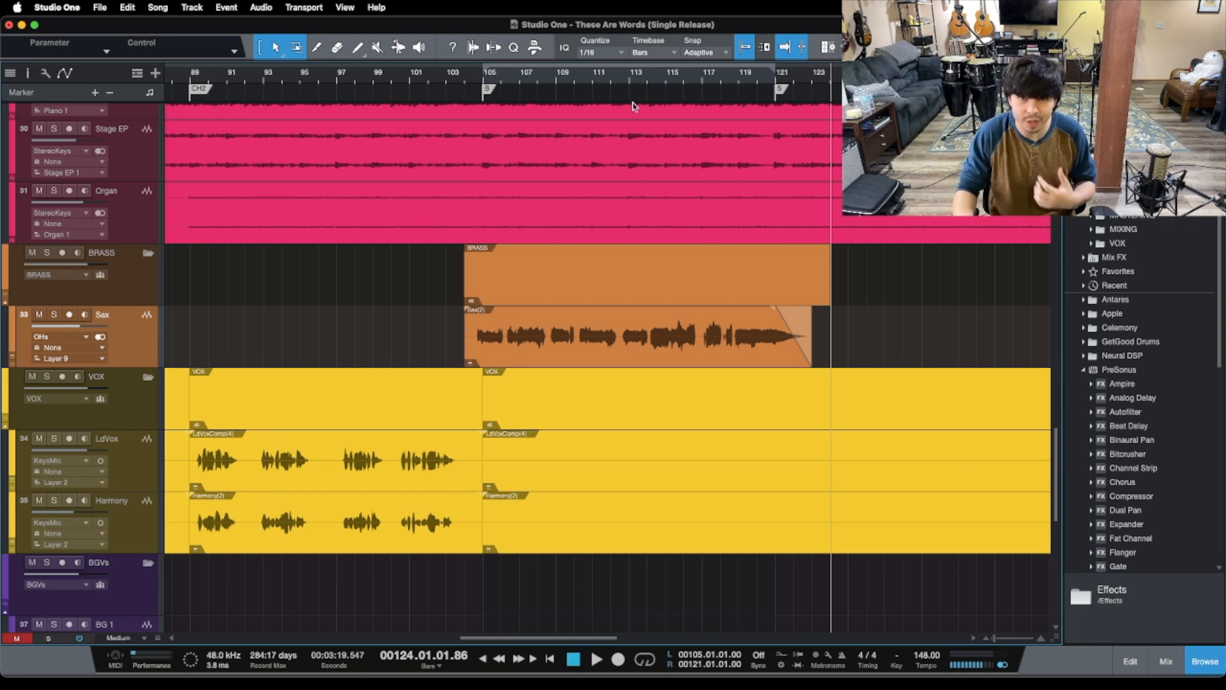
left_click_drag(633, 90, 612, 97)
Solo the Sax track and start playback just before its bridge part, at bar 104 beat 3.
key("KP_1")
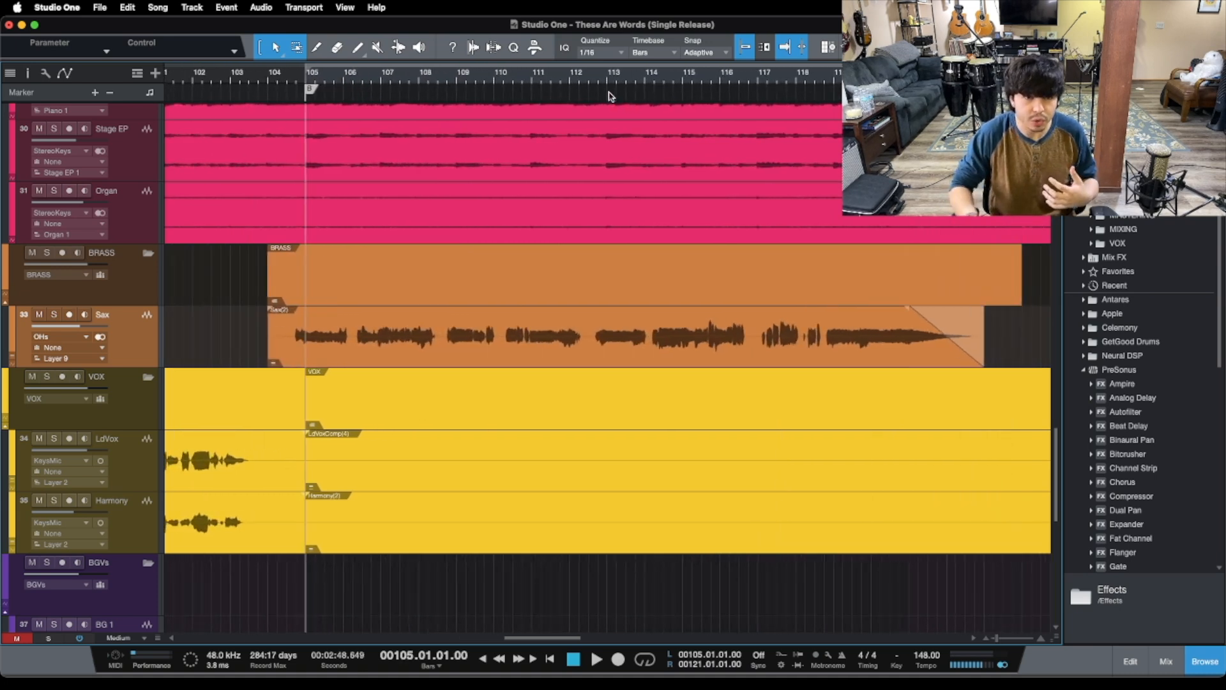
left_click(291, 76)
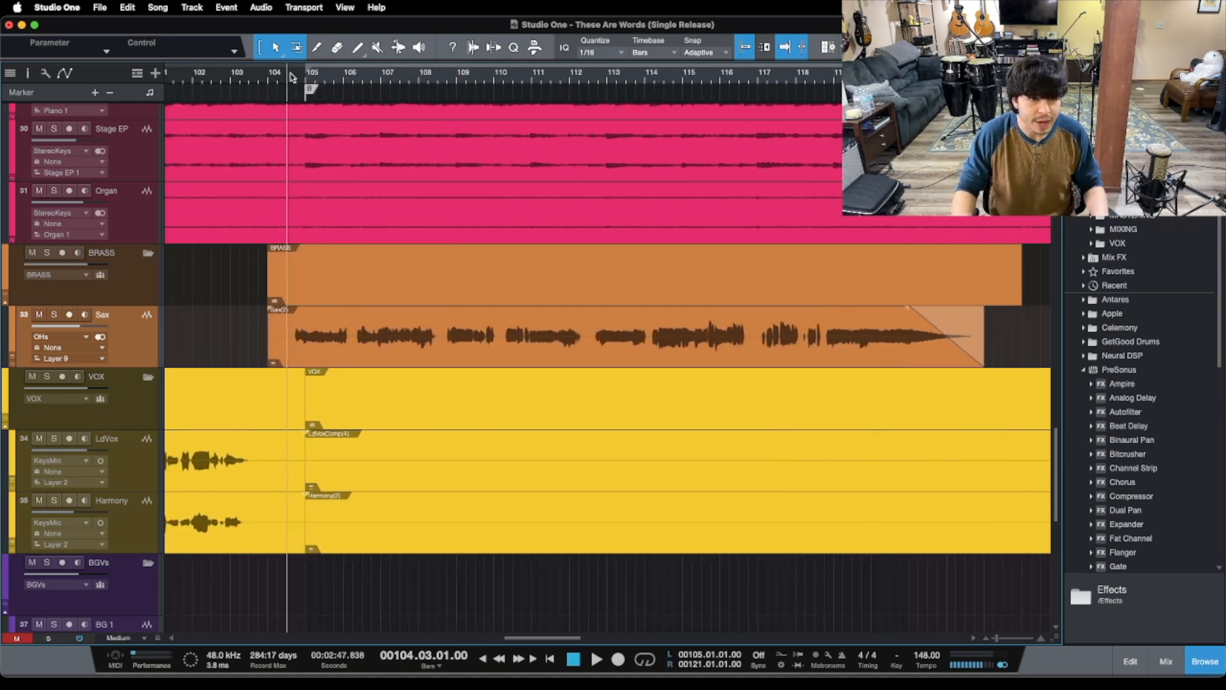
key("s")
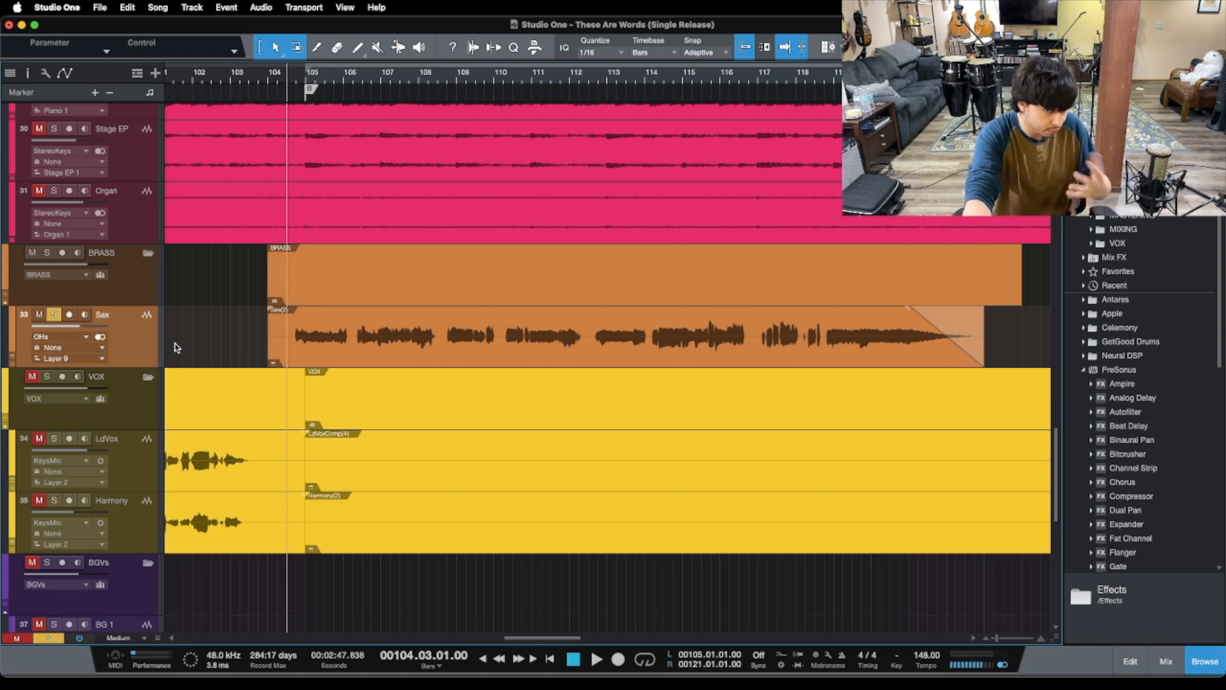
key("space")
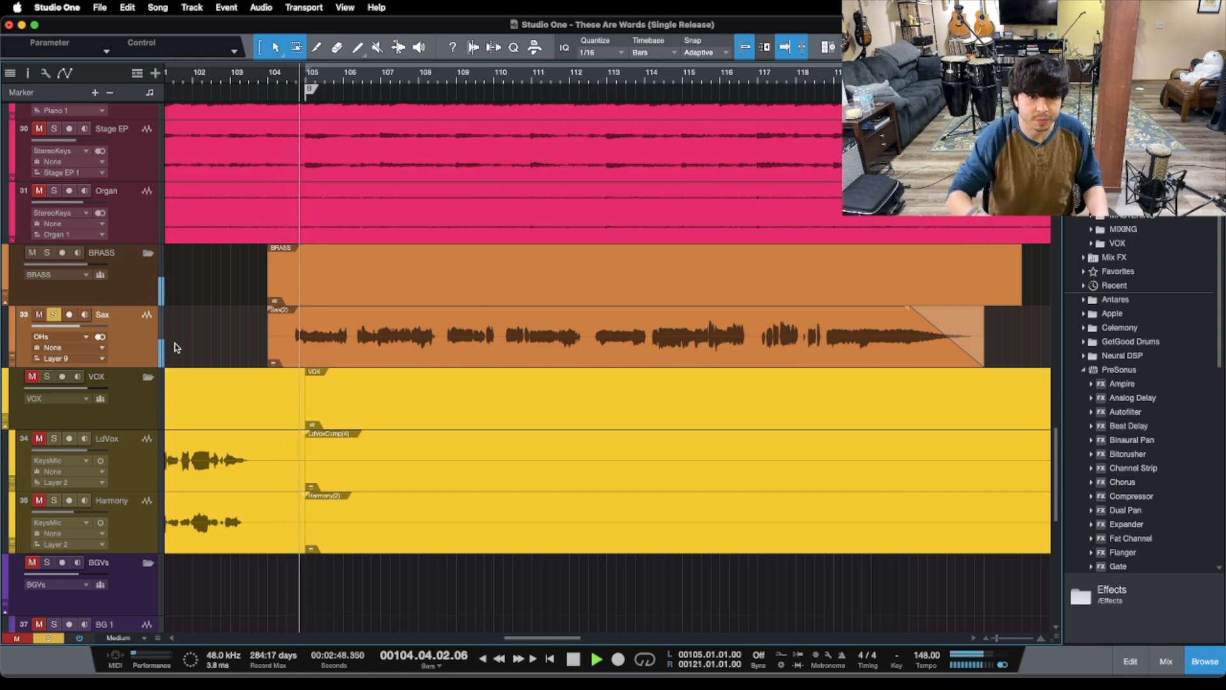
Show the mixer with the Sax channel's inserts in view while the processed sax plays, and stop playback.
key("F3")
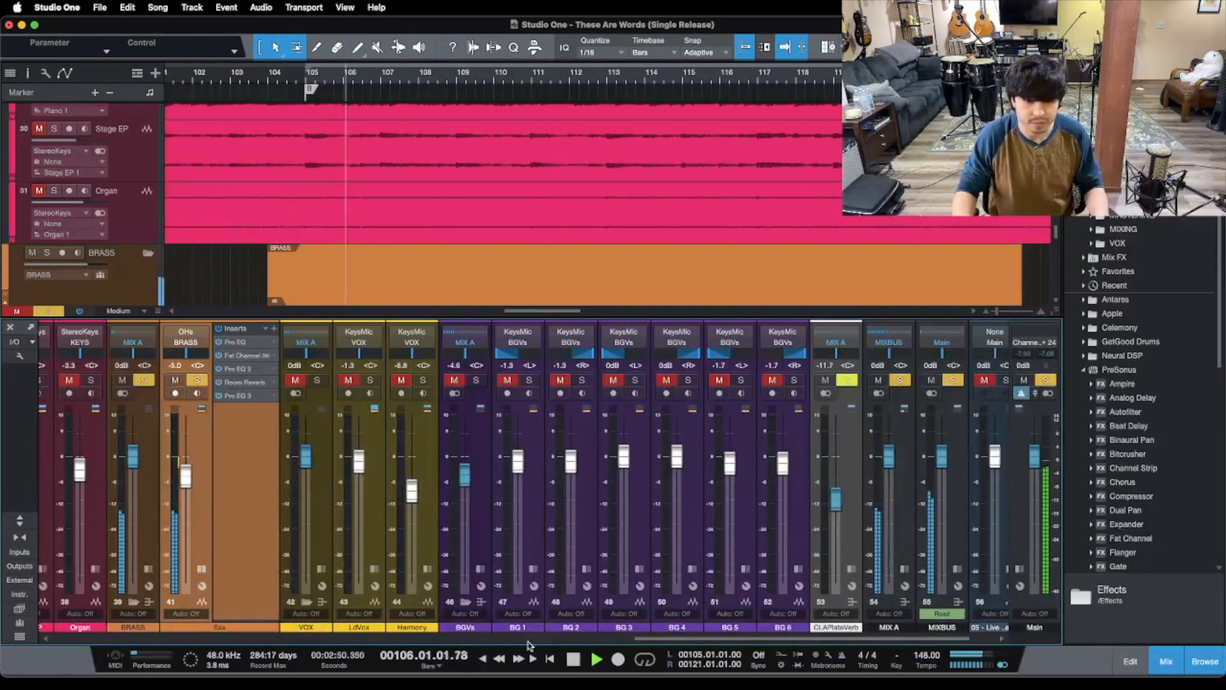
left_click_drag(656, 638, 544, 637)
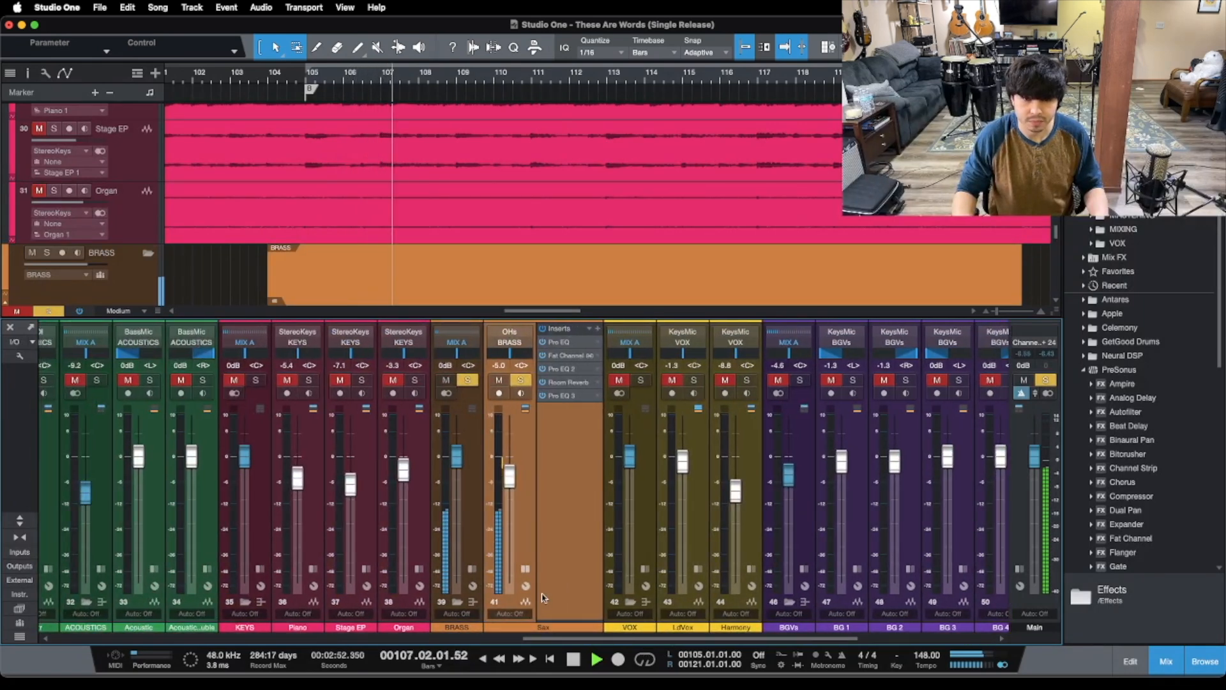
scroll(682, 275, "down", 3)
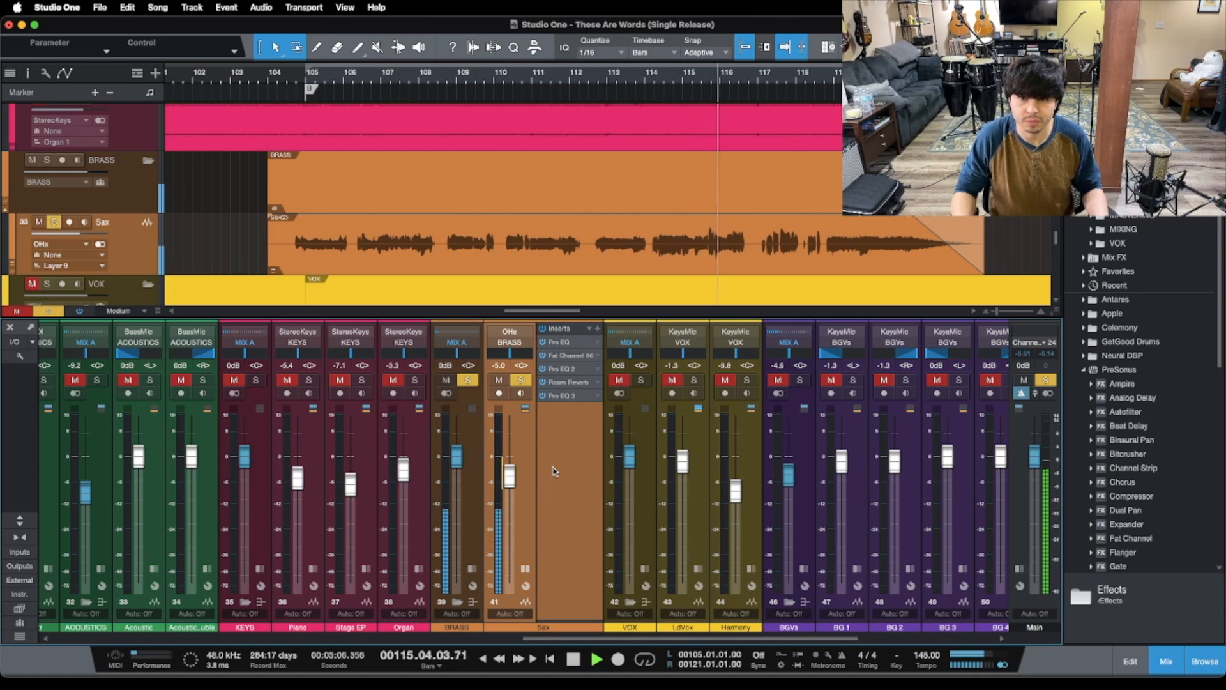
key("space")
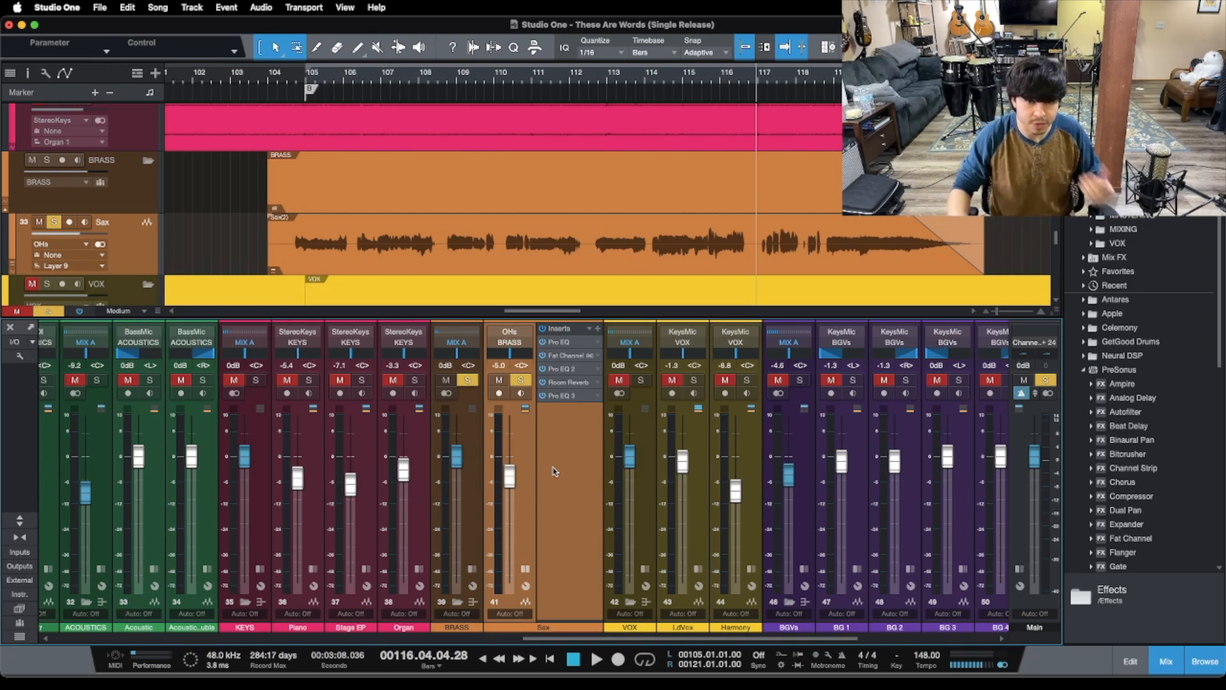
Deactivate all inserts on the Sax channel and play the dry sax from bar 105.
left_click(542, 328)
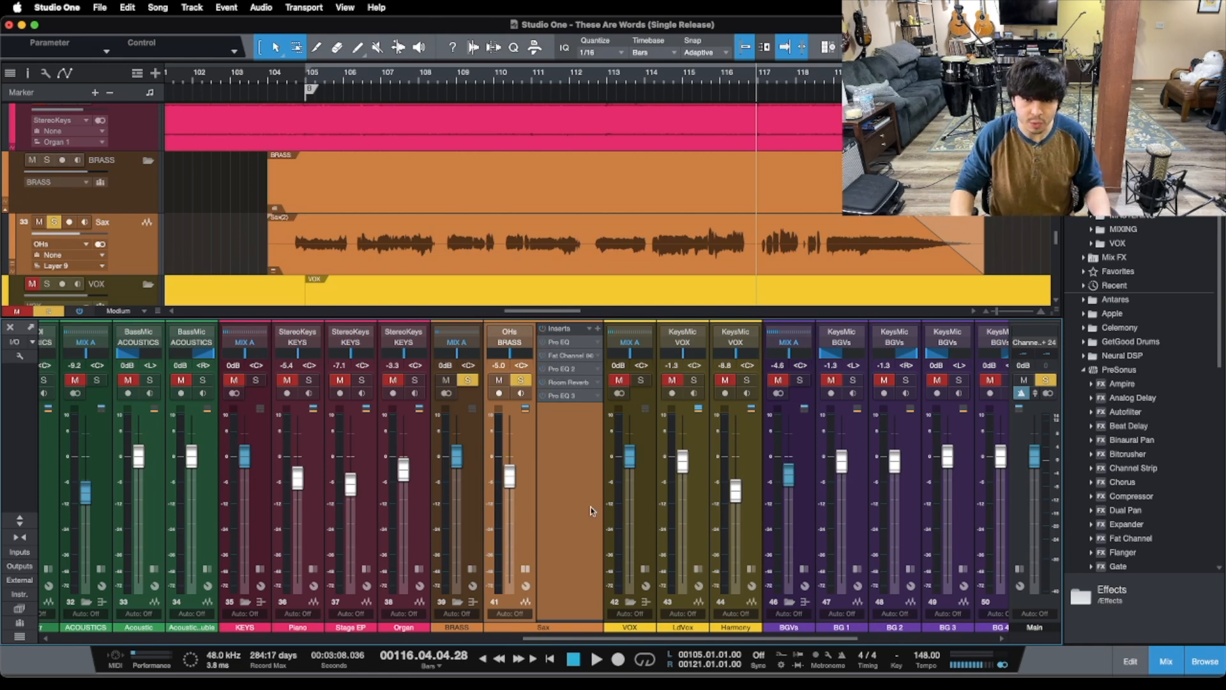
key("KP_1")
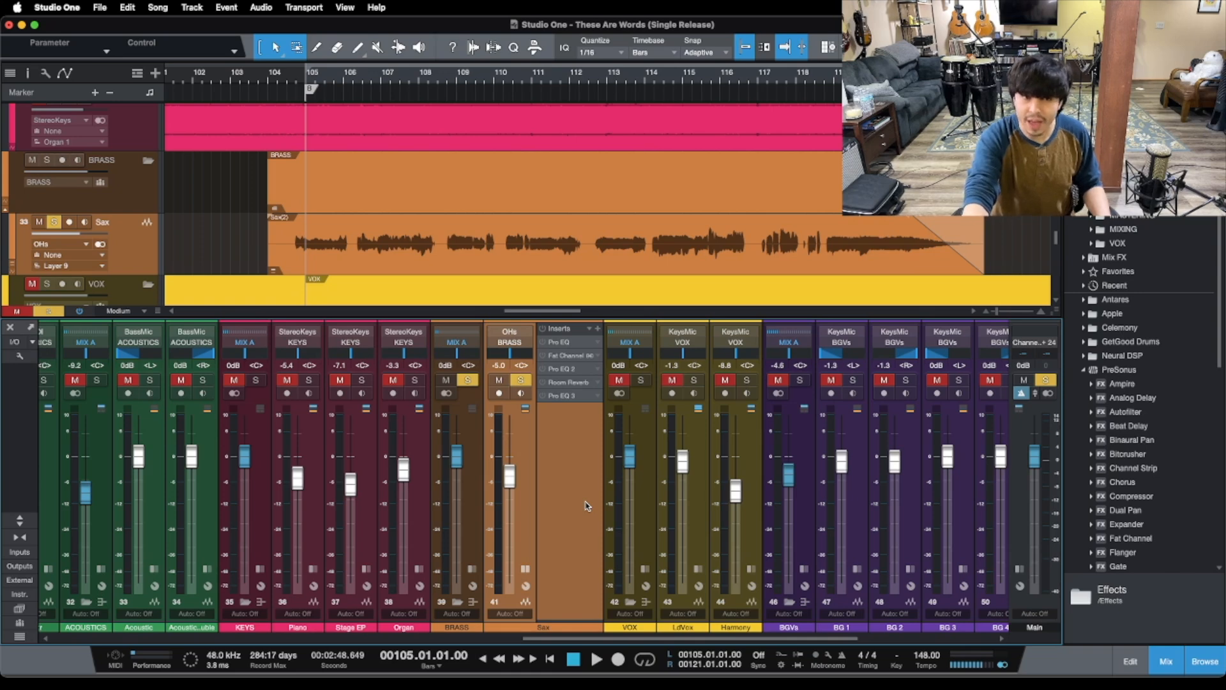
key("space")
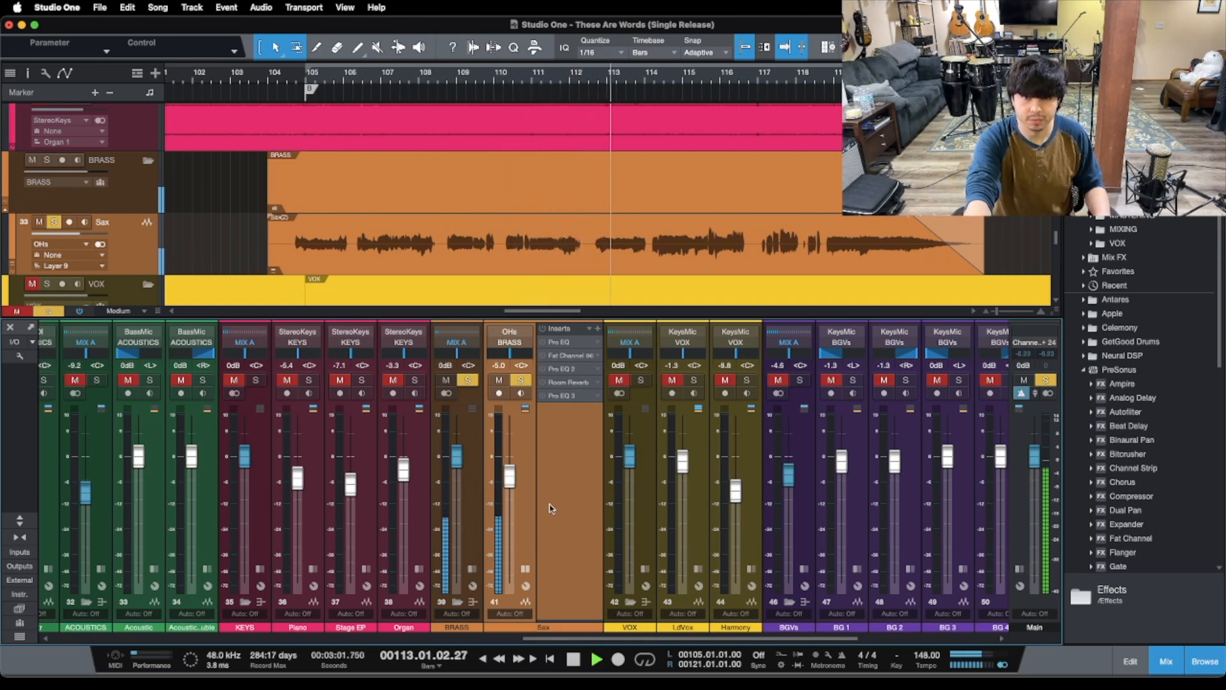
key("space")
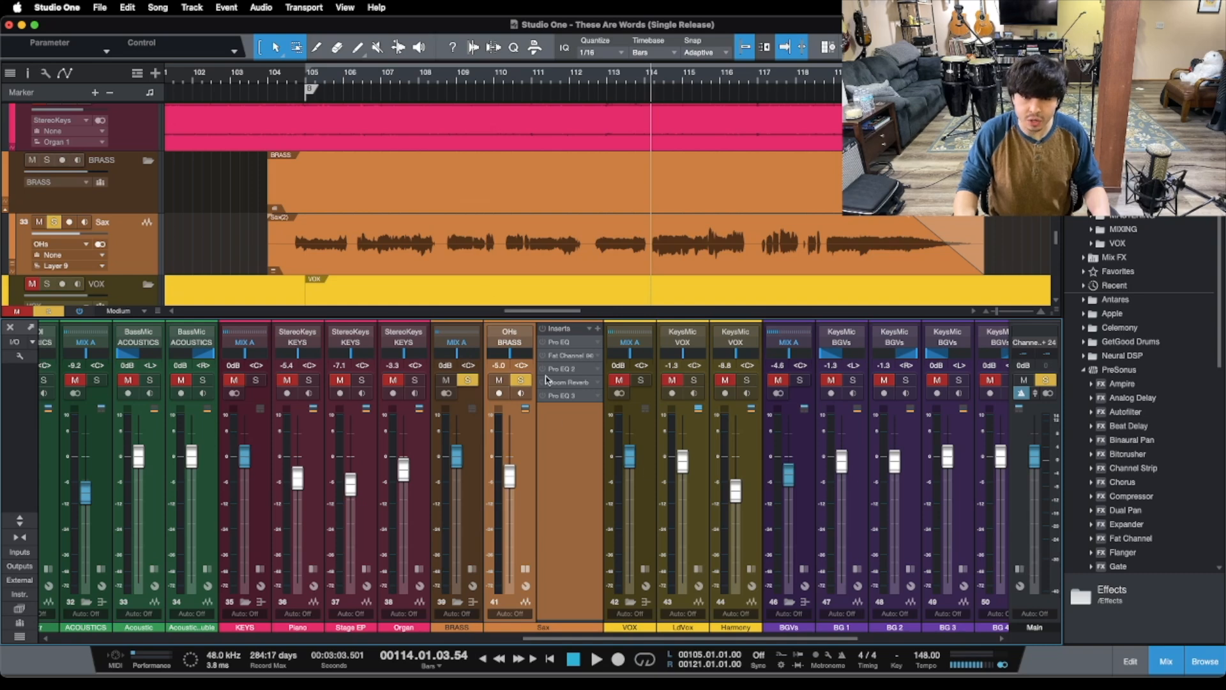
Open the first Pro EQ on the Sax channel and activate only that insert, keeping its window clear of the channel.
left_click(560, 343)
left_click_drag(620, 253, 1014, 233)
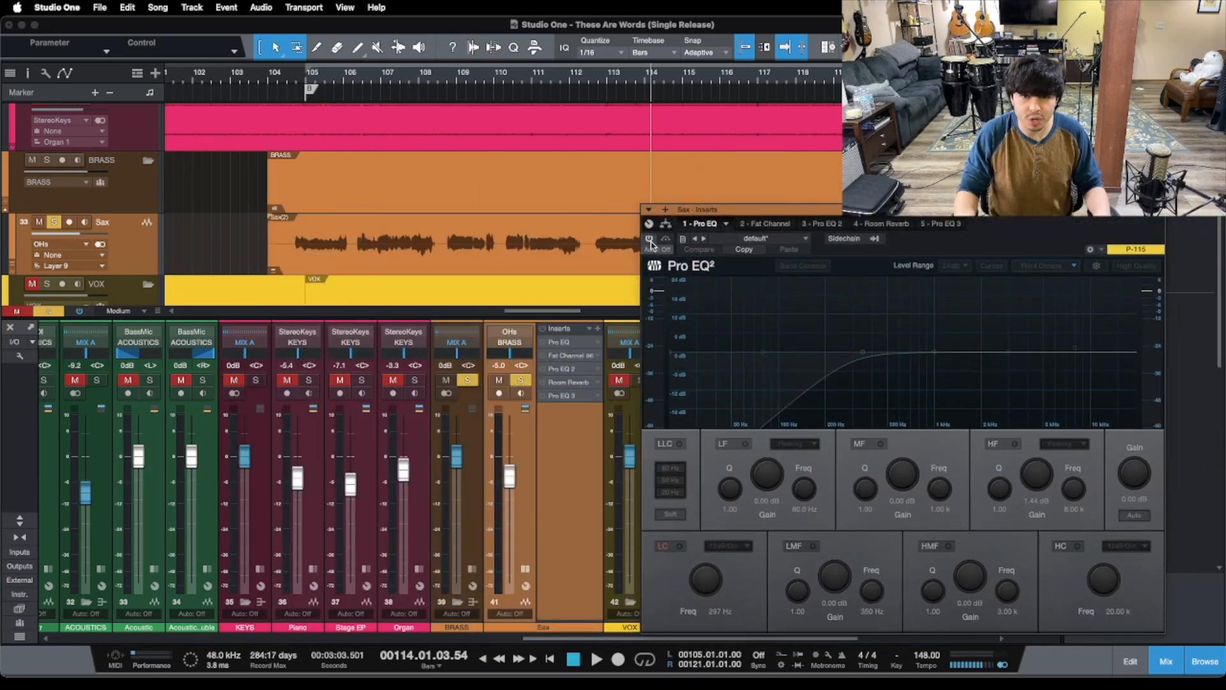
left_click(930, 253)
left_click_drag(1015, 253, 992, 244)
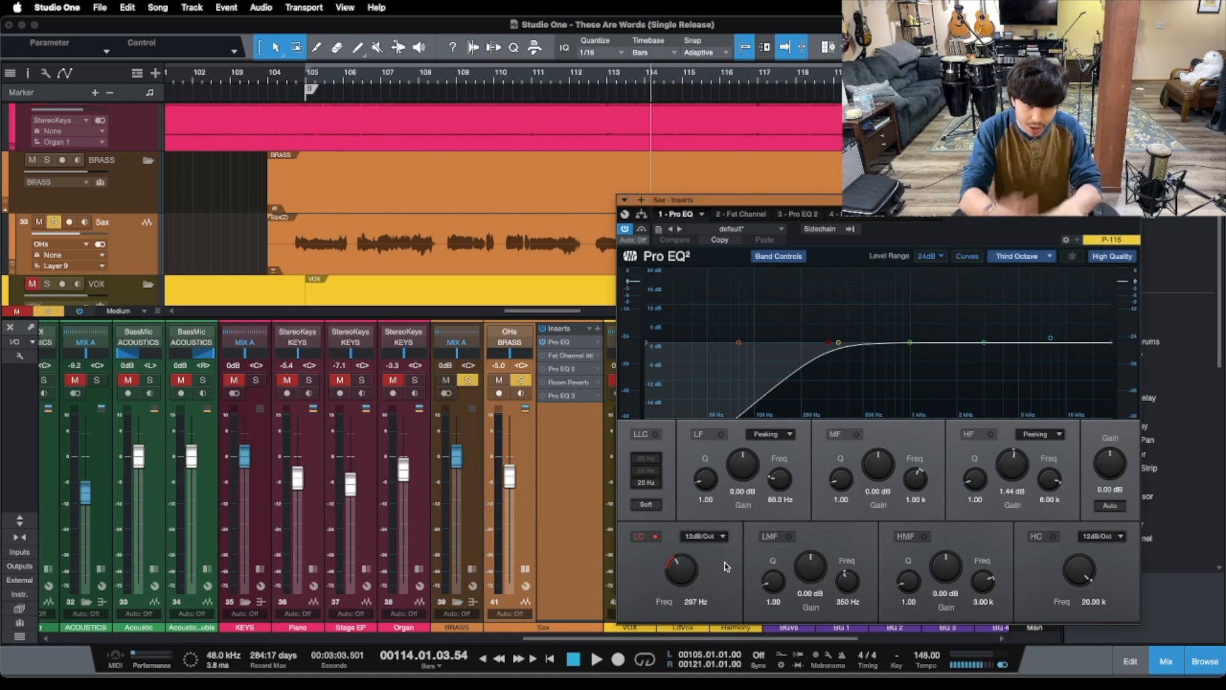
Play the sax from bar 105 and compare its sound with the first Pro EQ bypassed and engaged.
key("space")
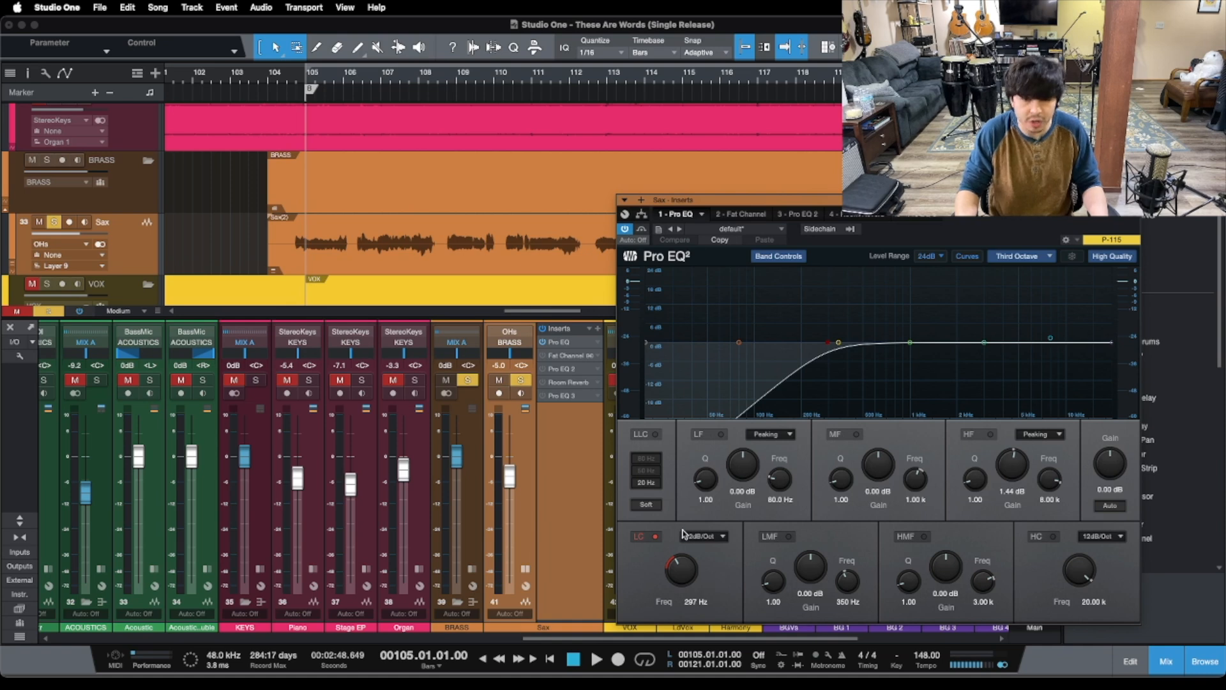
left_click(642, 229)
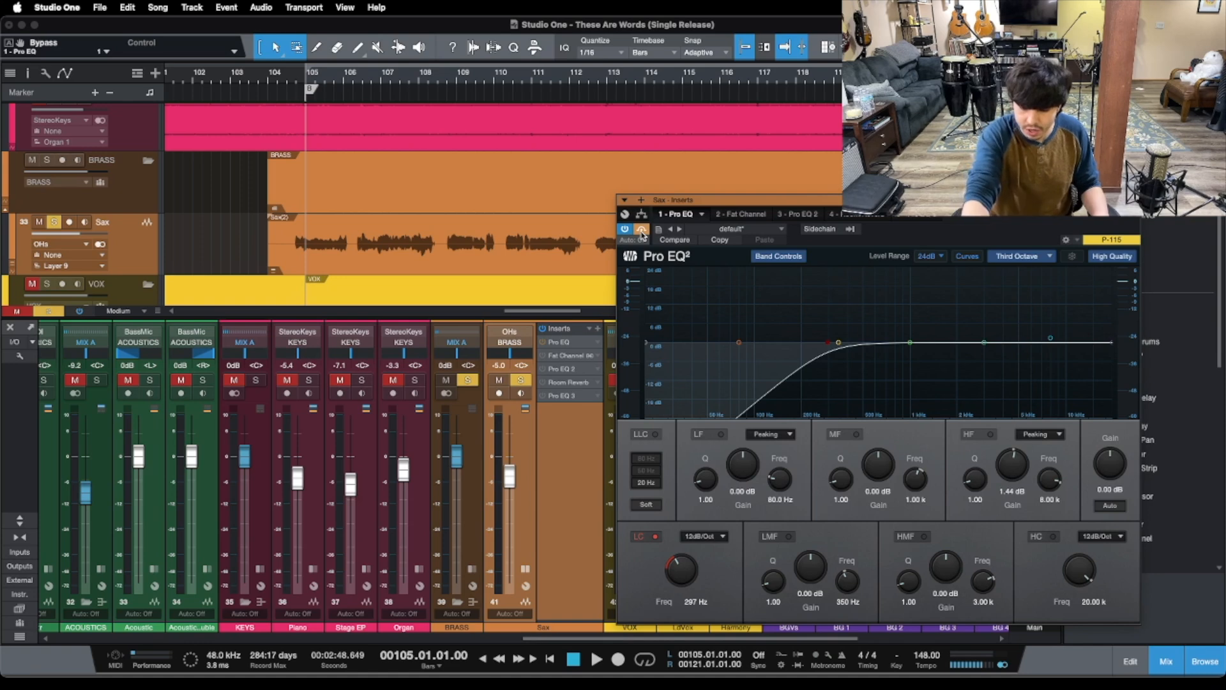
key("space")
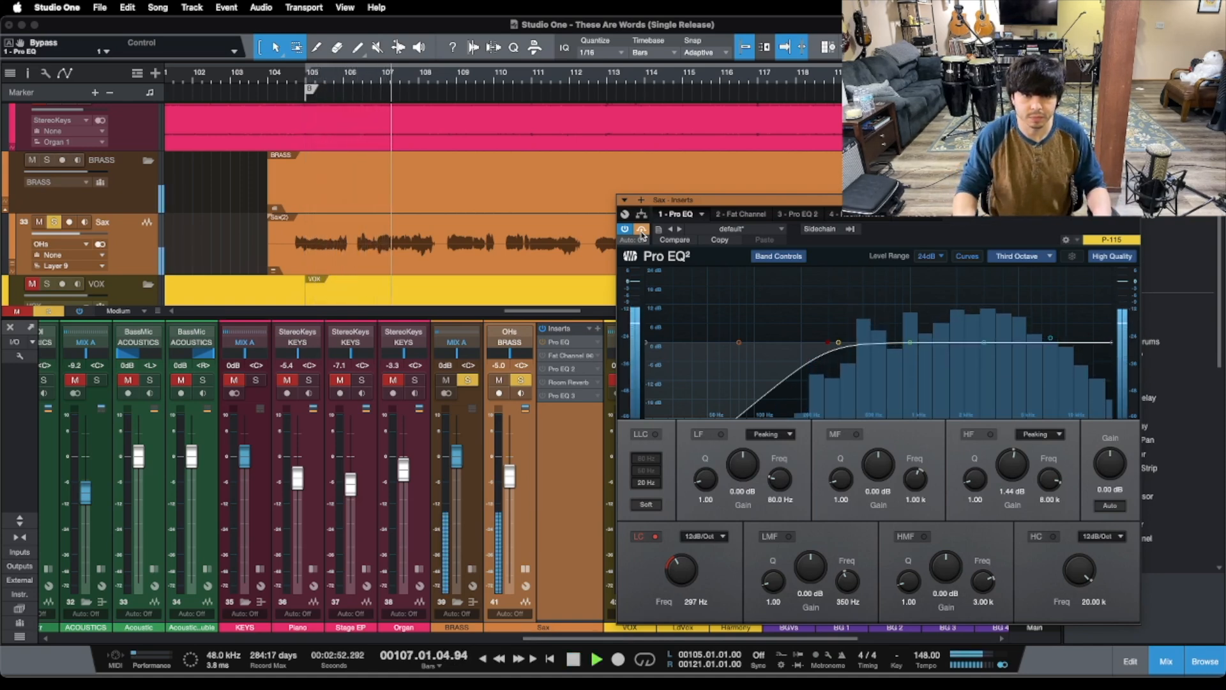
left_click(642, 230)
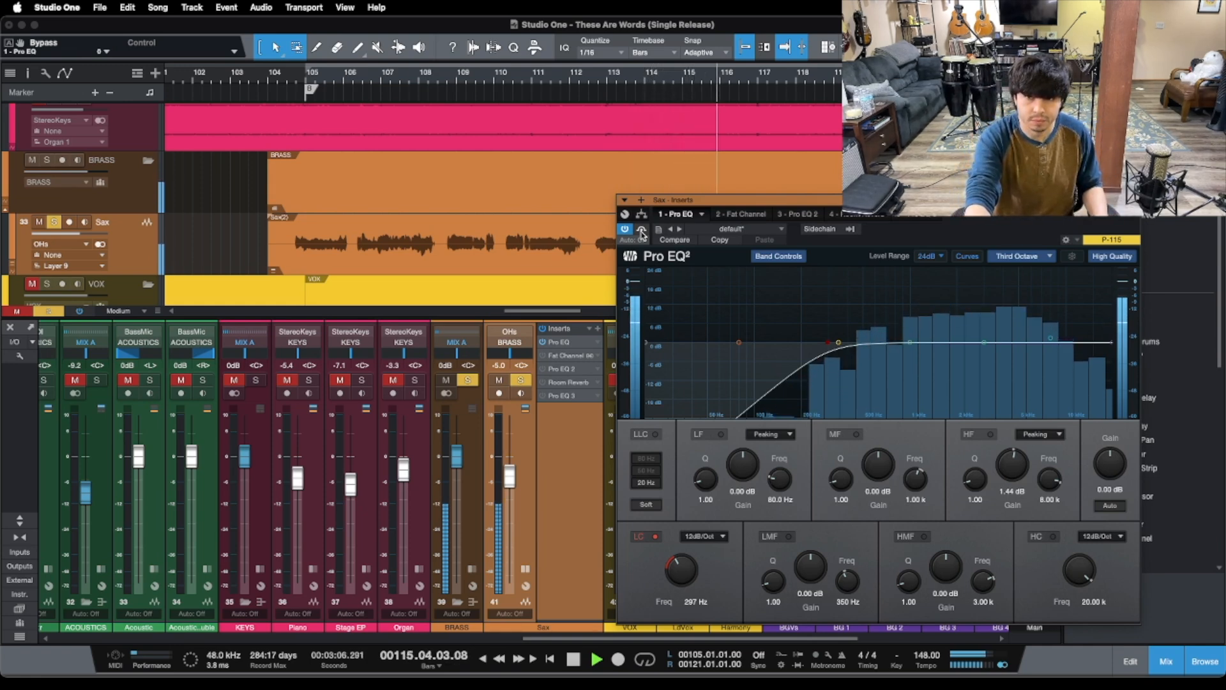
key("space")
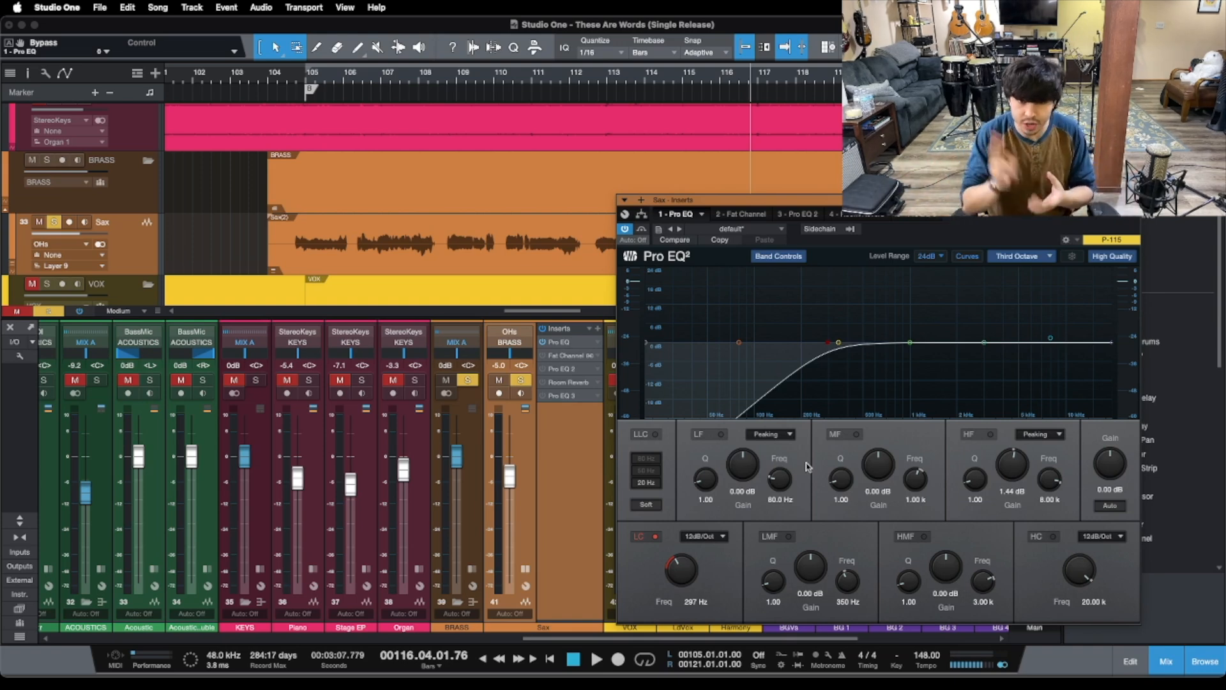
Open the Sax channel's Fat Channel XT compressor, place its window over the mixer, and activate the insert.
left_click(732, 217)
left_click_drag(849, 200, 842, 338)
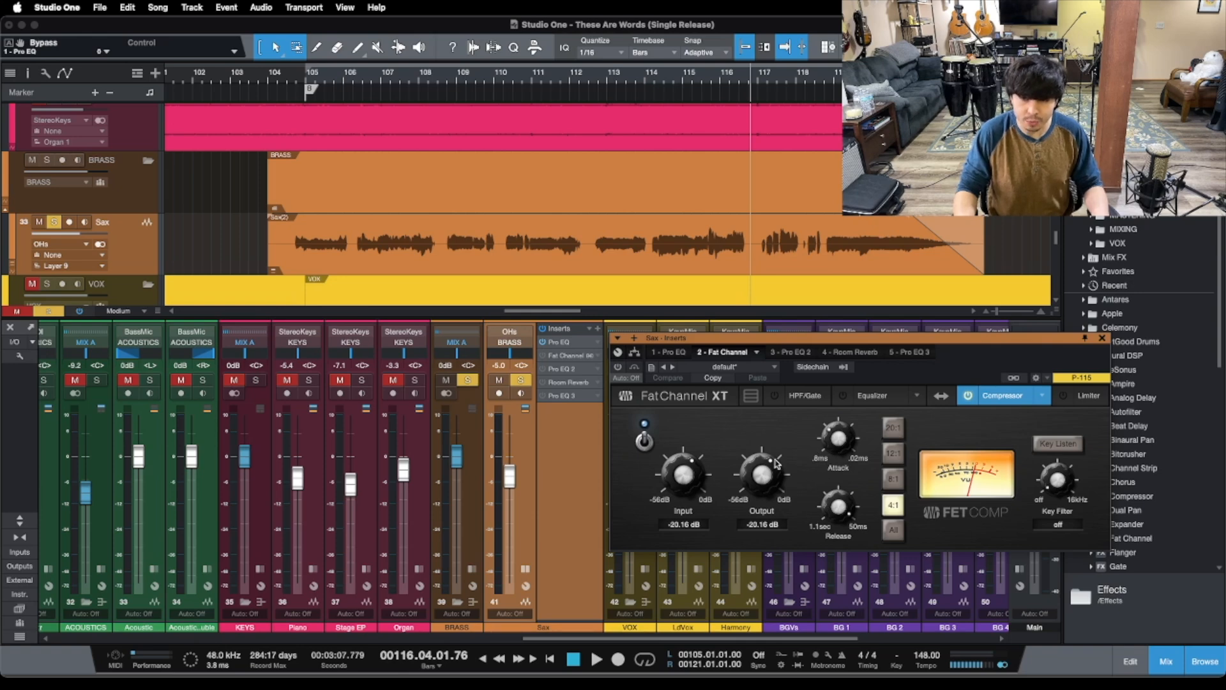
left_click(827, 440)
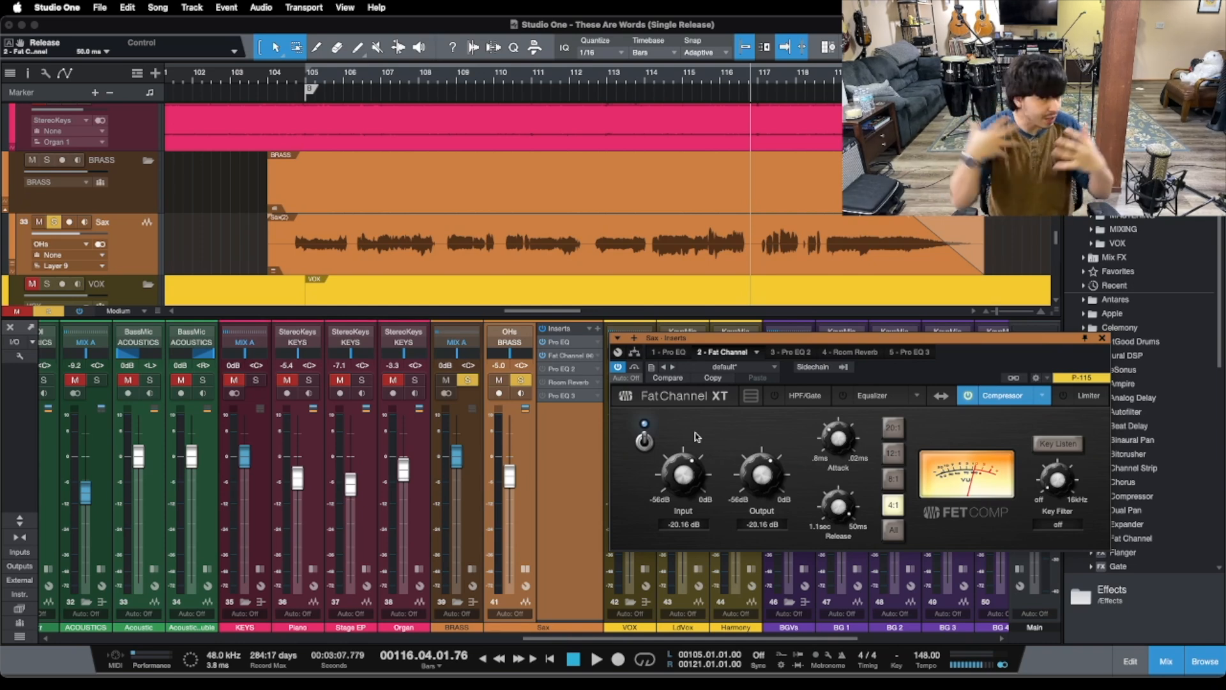
Play the sax from bar 104 beat 3 and compare its sound with the Fat Channel compressor off and on.
left_click(303, 71)
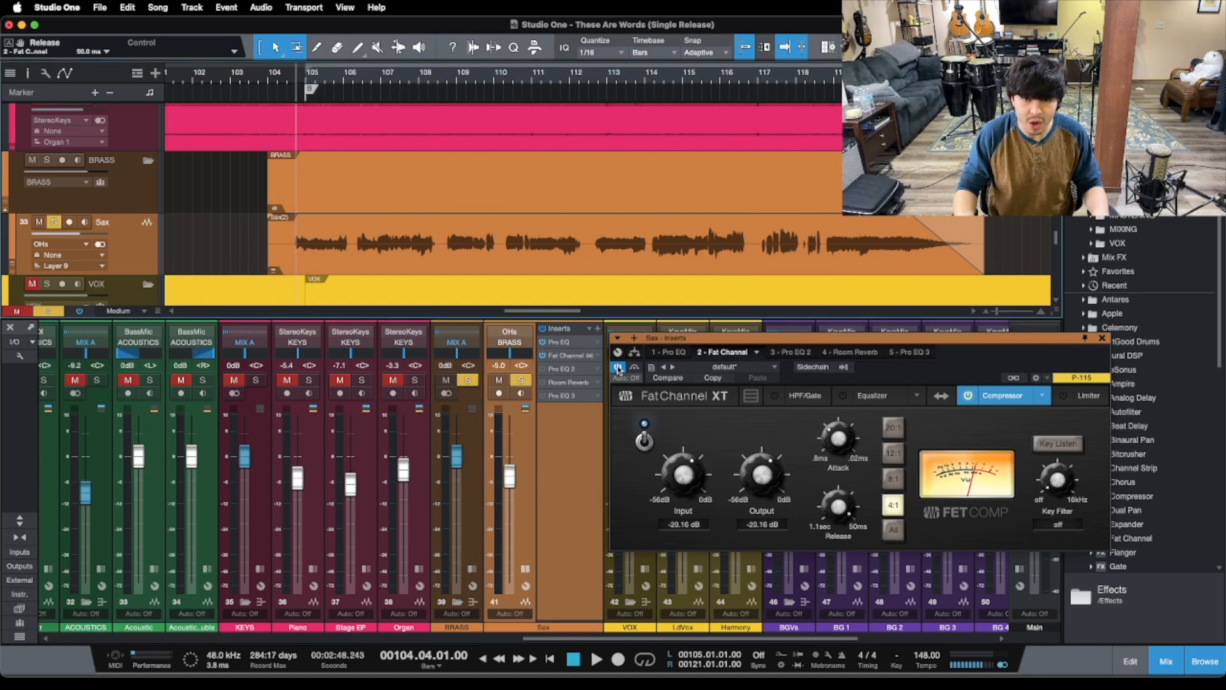
left_click(644, 442)
left_click(288, 75)
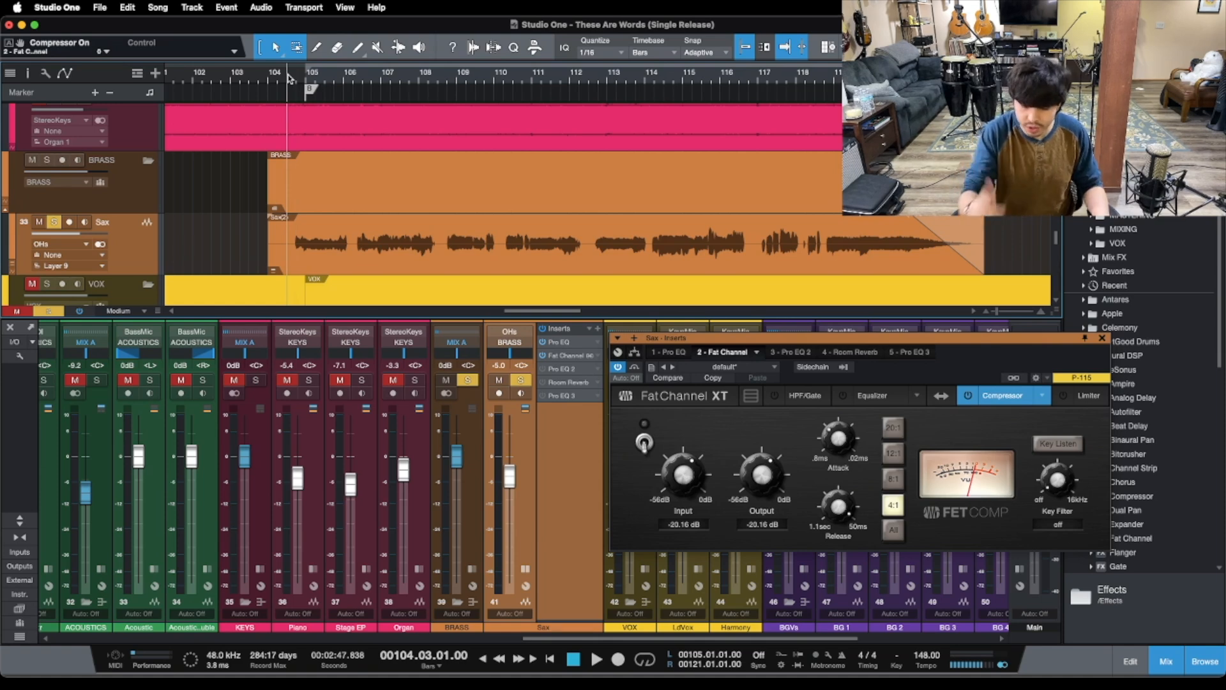
key("space")
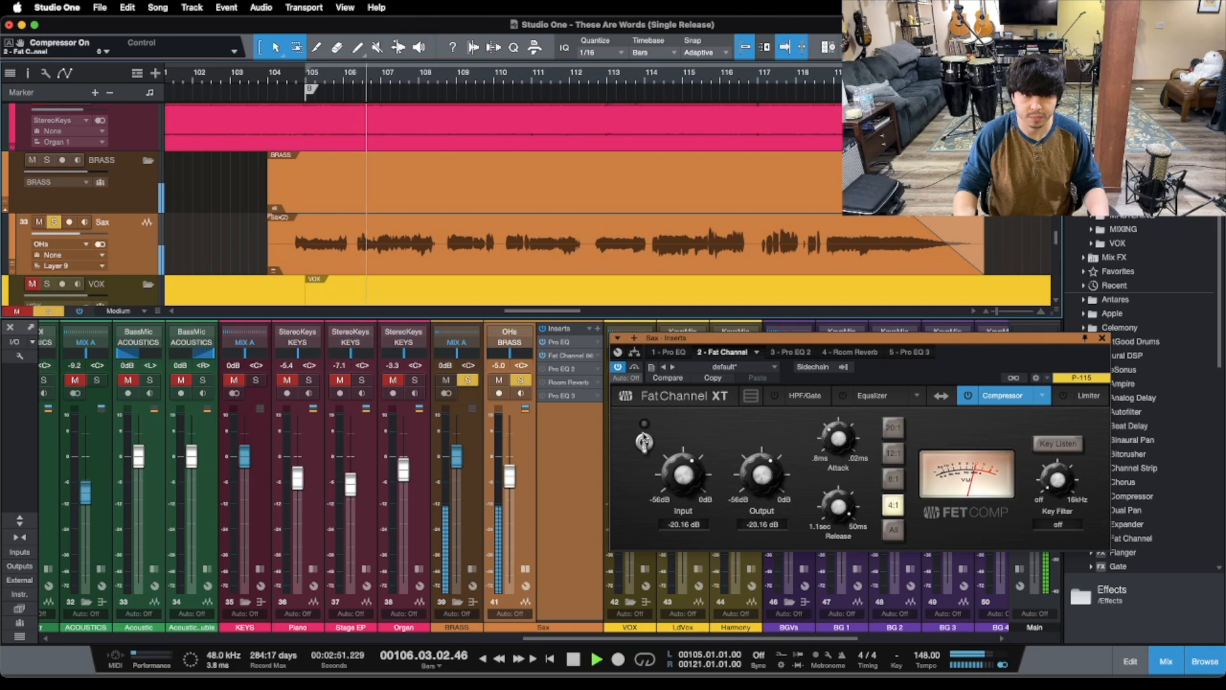
left_click(645, 441)
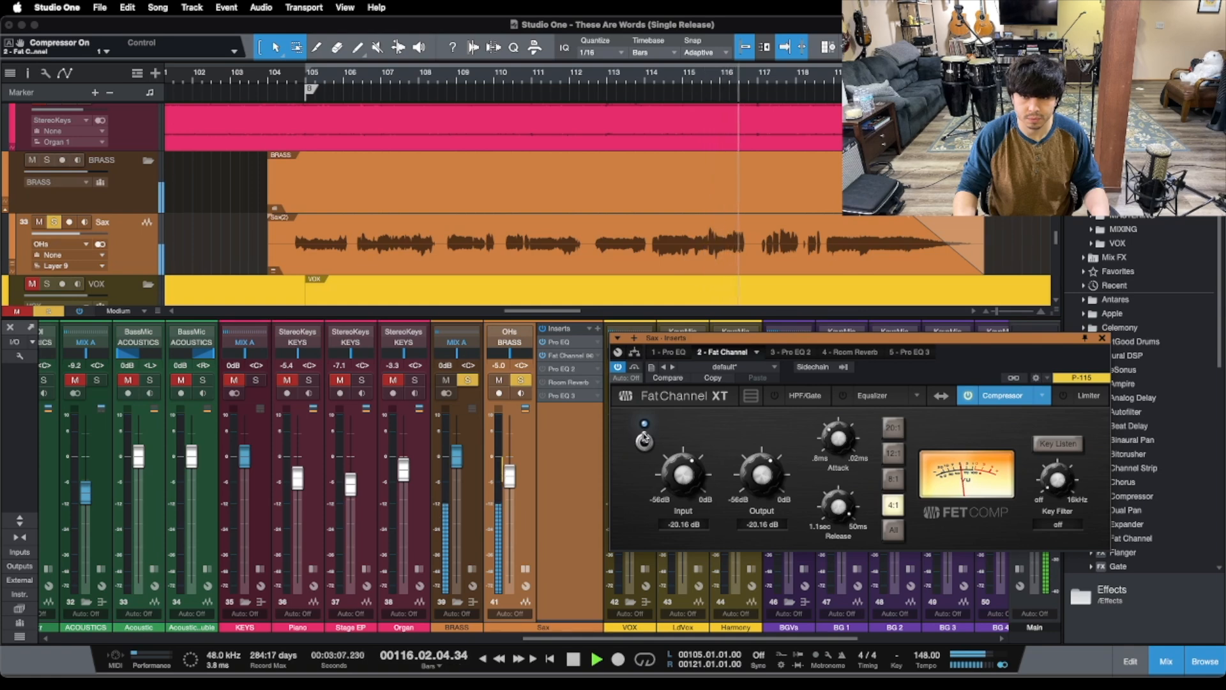
Replay the sax from bar 104 beat 3 and compare it again without and with the Fat Channel's FET compressor.
key("space")
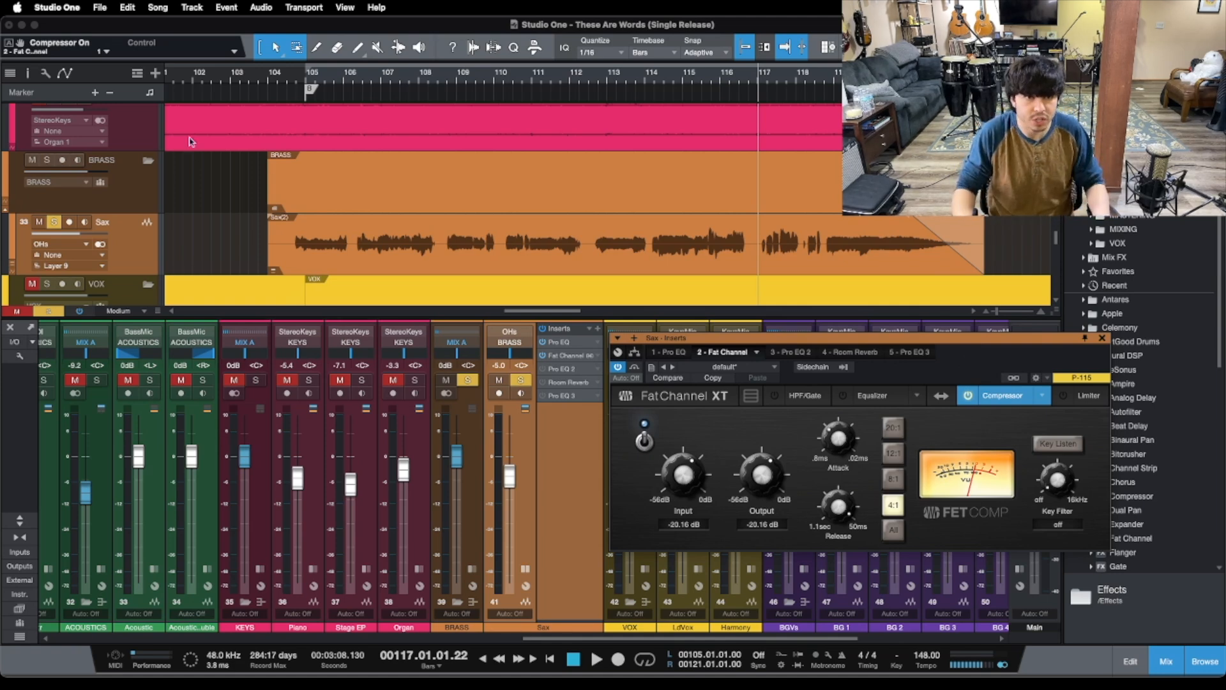
left_click(291, 83)
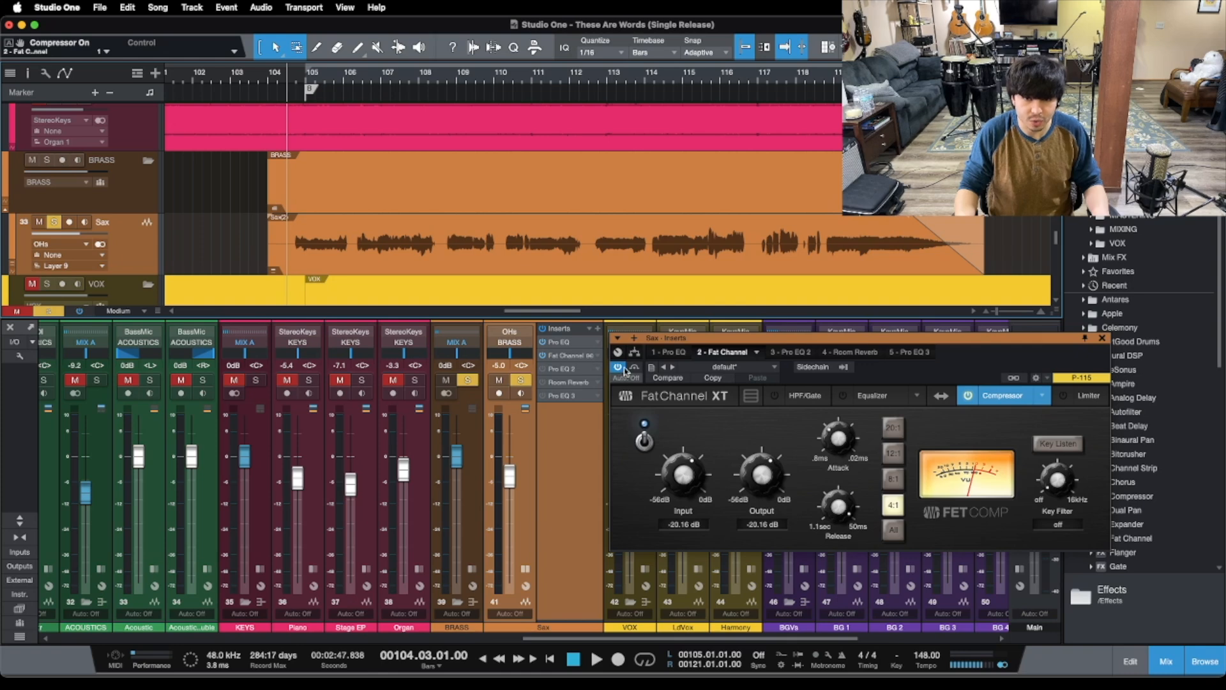
left_click(644, 434)
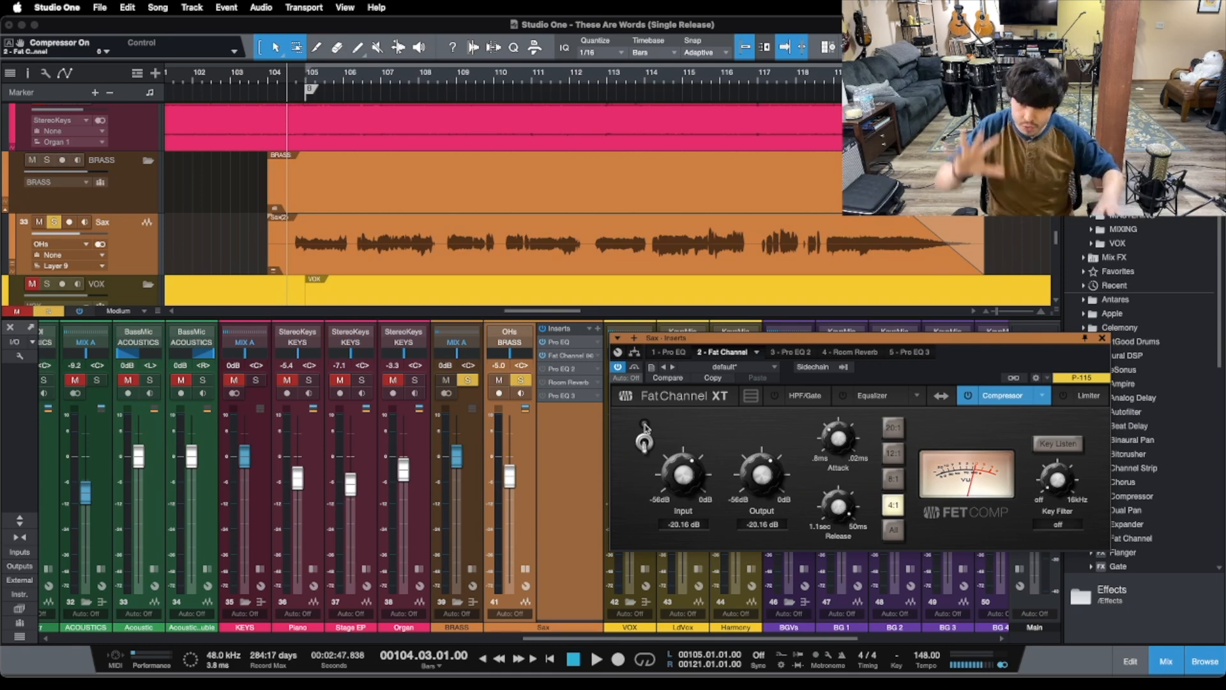
key("space")
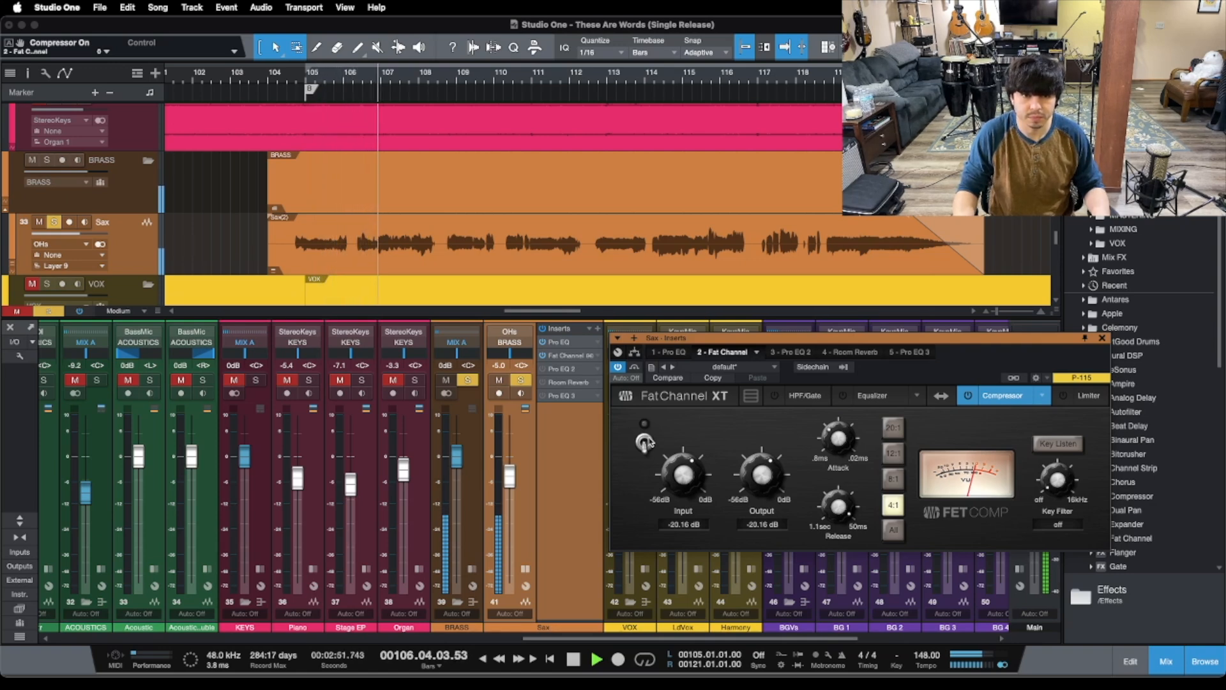
left_click(644, 441)
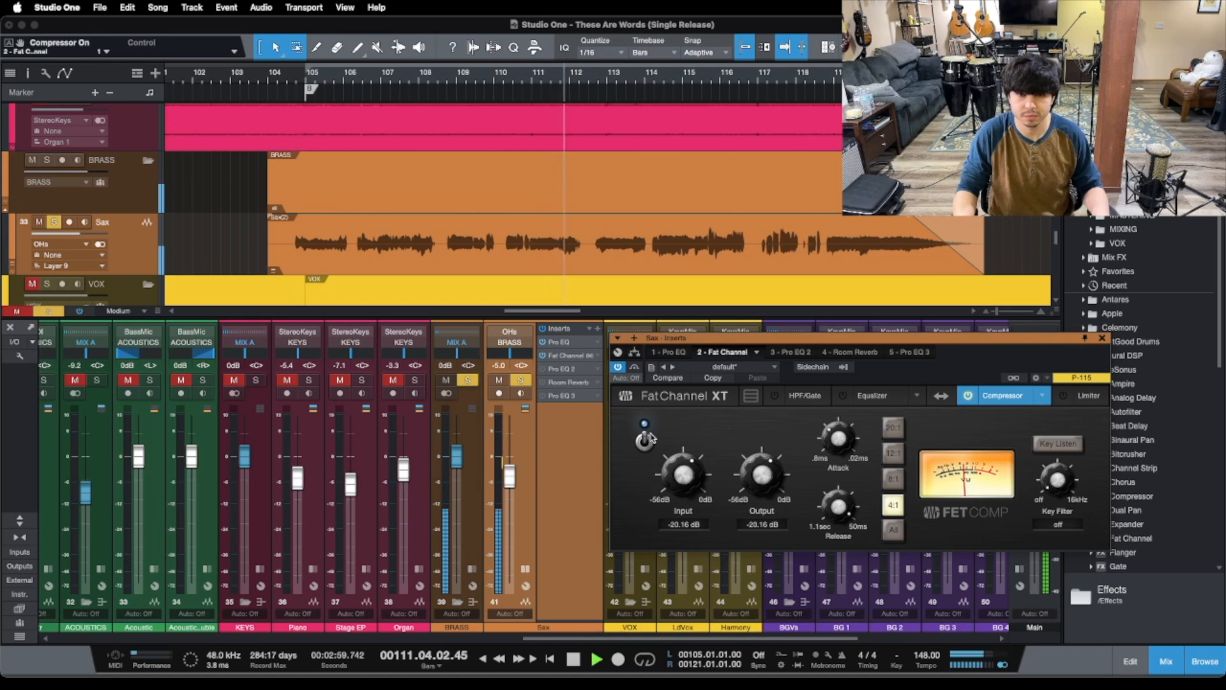
left_click(646, 440)
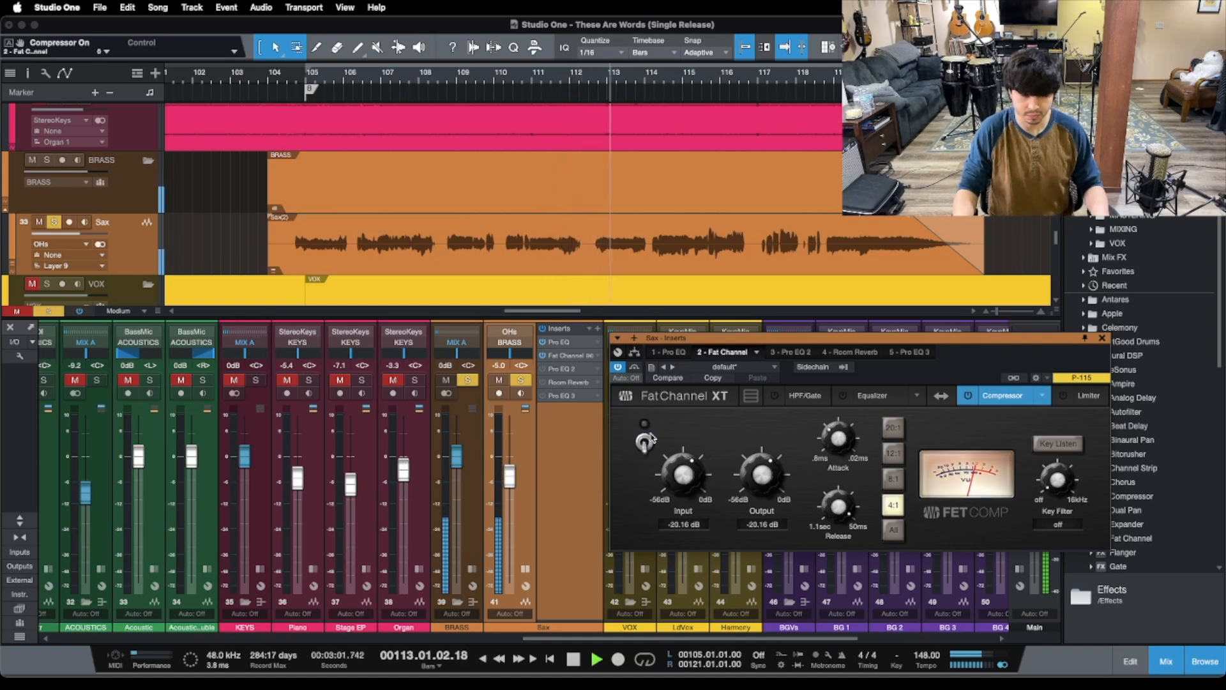
left_click(646, 439)
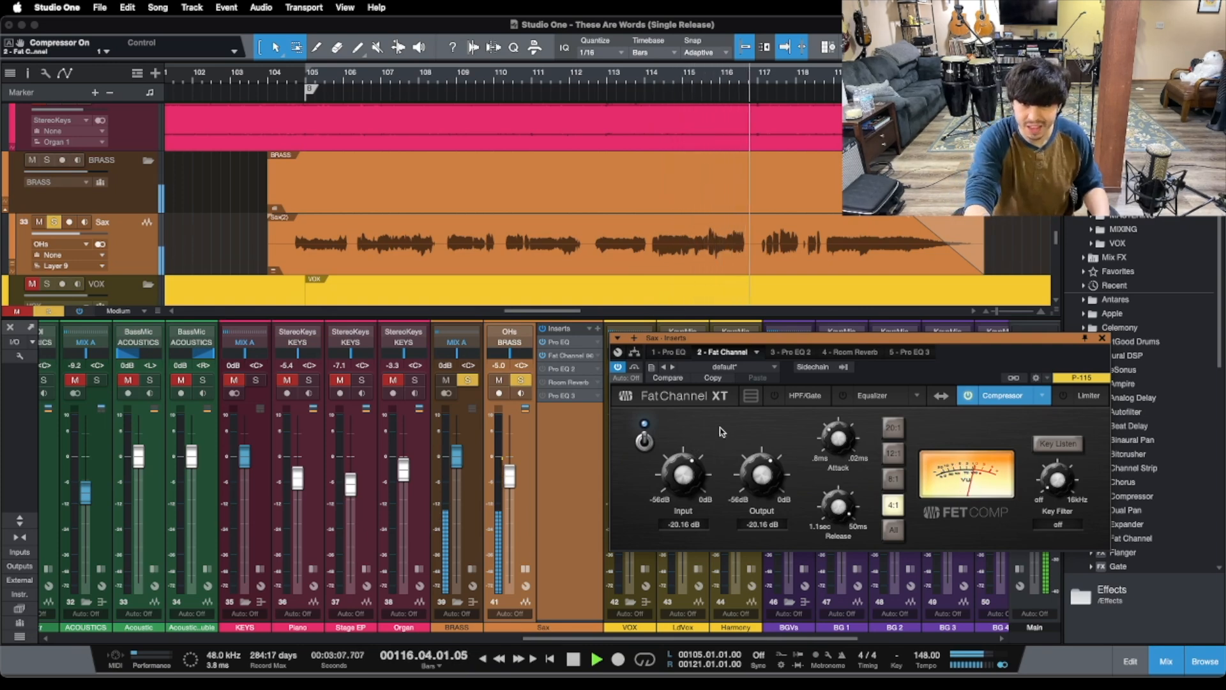
key("space")
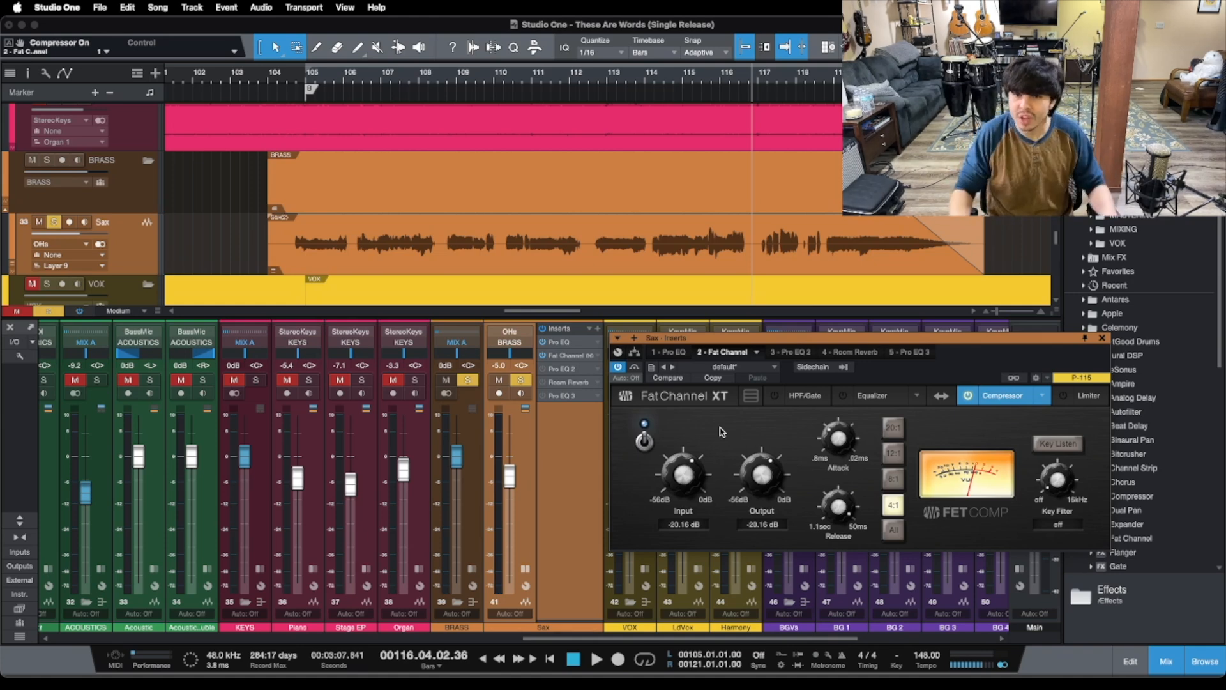
Open and activate Pro EQ 2 on the Sax channel with its window fully in view, and check its curve against the first Pro EQ.
left_click(777, 354)
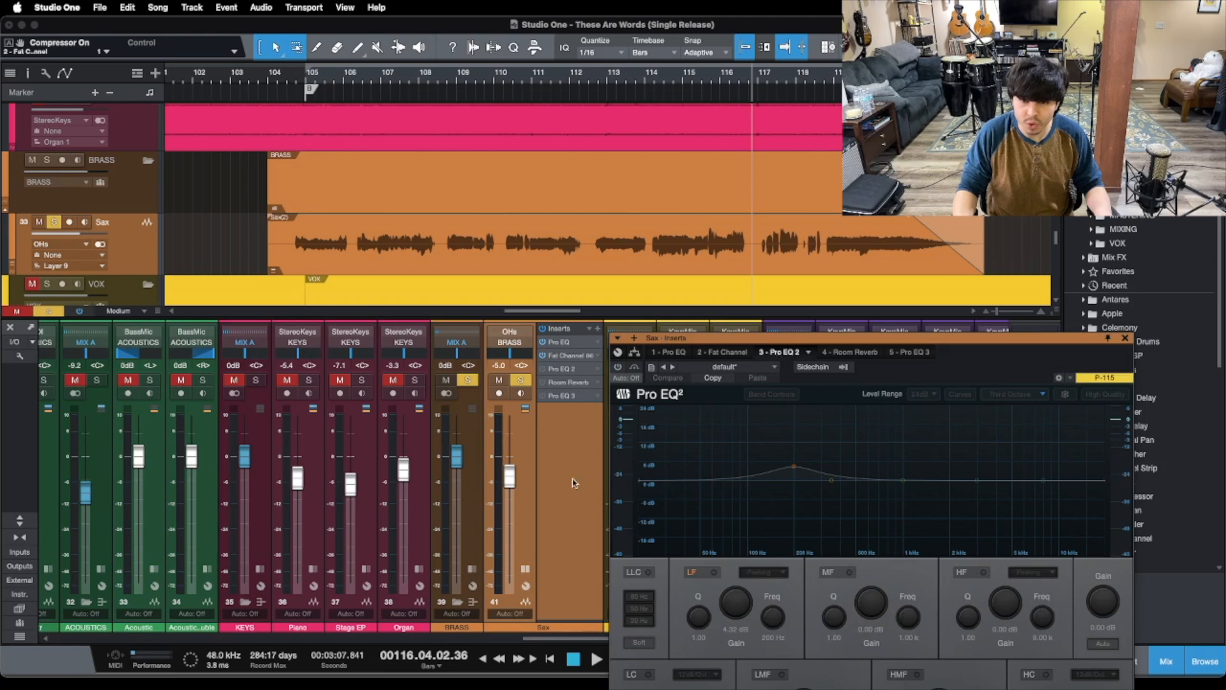
left_click(618, 367)
left_click_drag(1003, 355, 1011, 228)
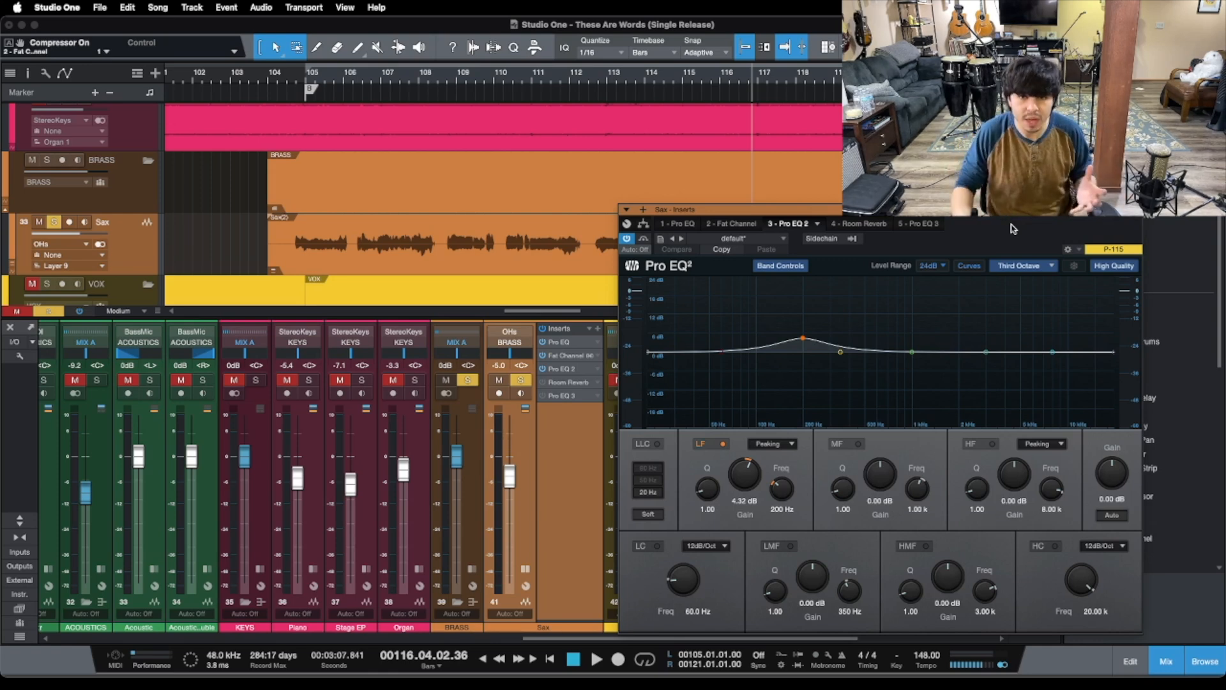
left_click(682, 223)
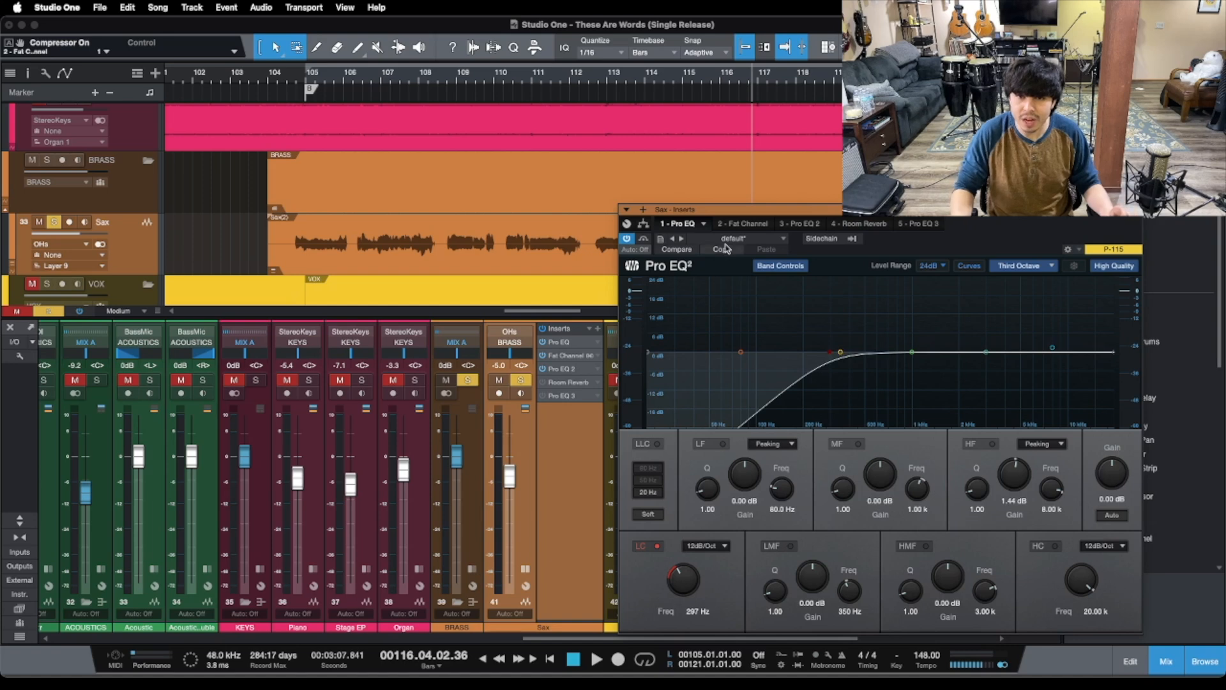
left_click(789, 224)
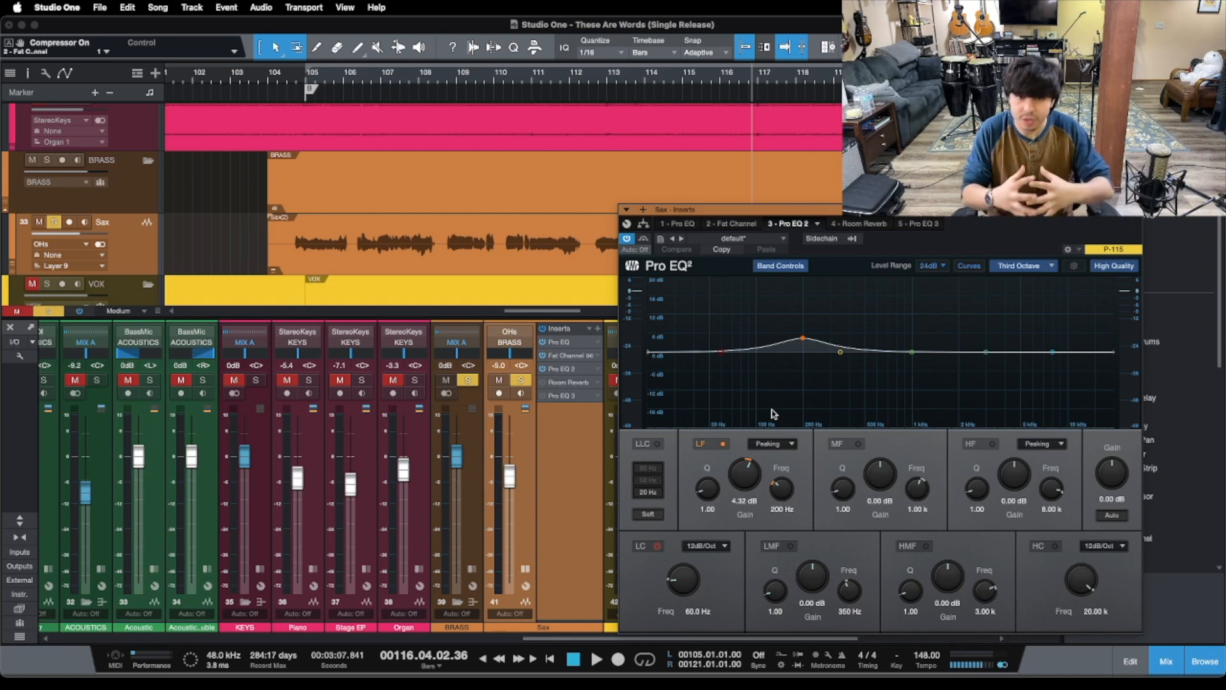
Play the sax from bar 105 and compare its sound with Pro EQ 2 bypassed and engaged.
key("space")
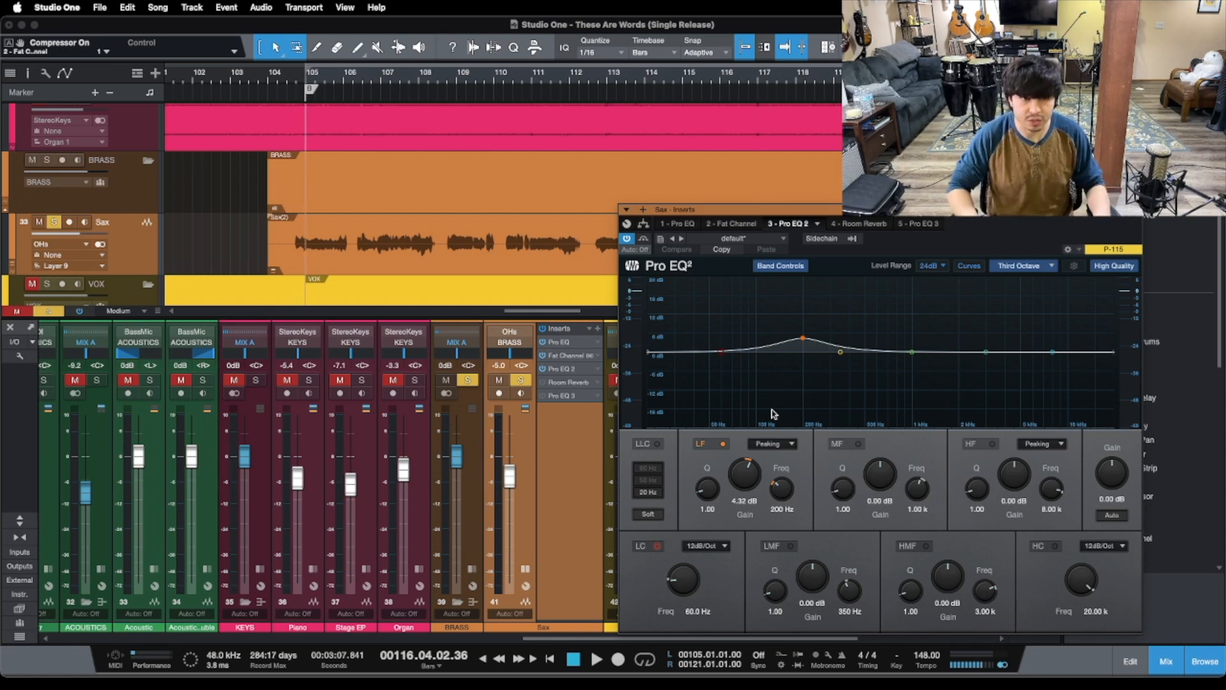
left_click(644, 239)
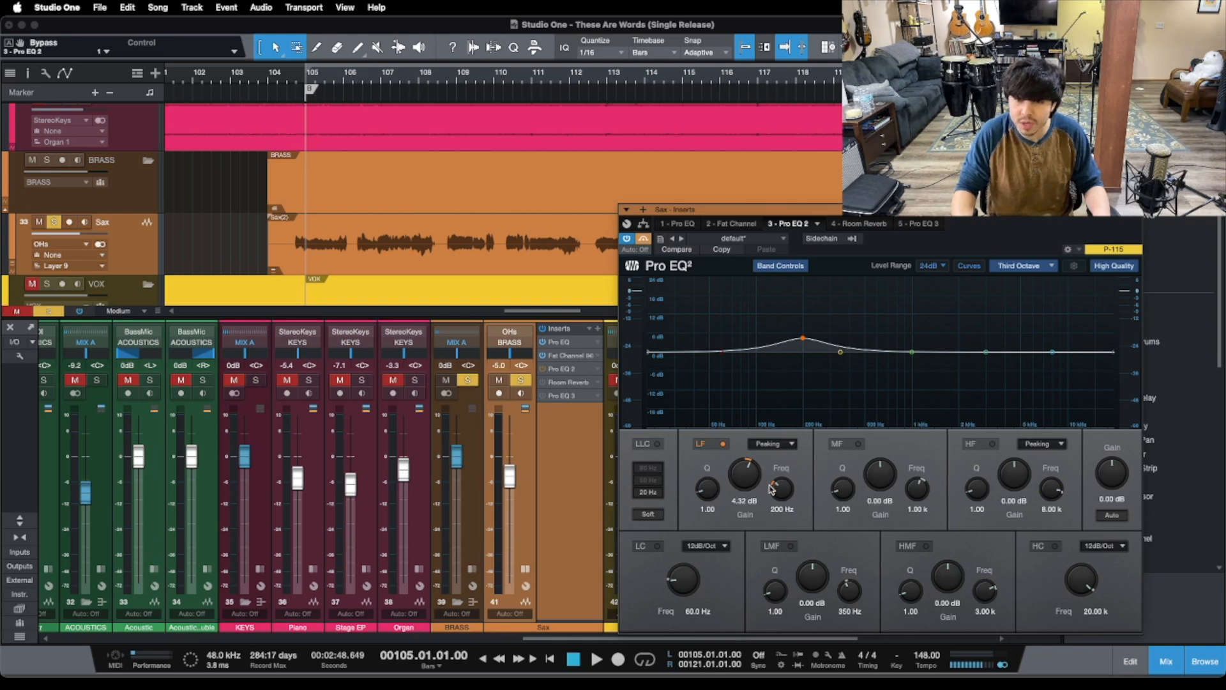
key("space")
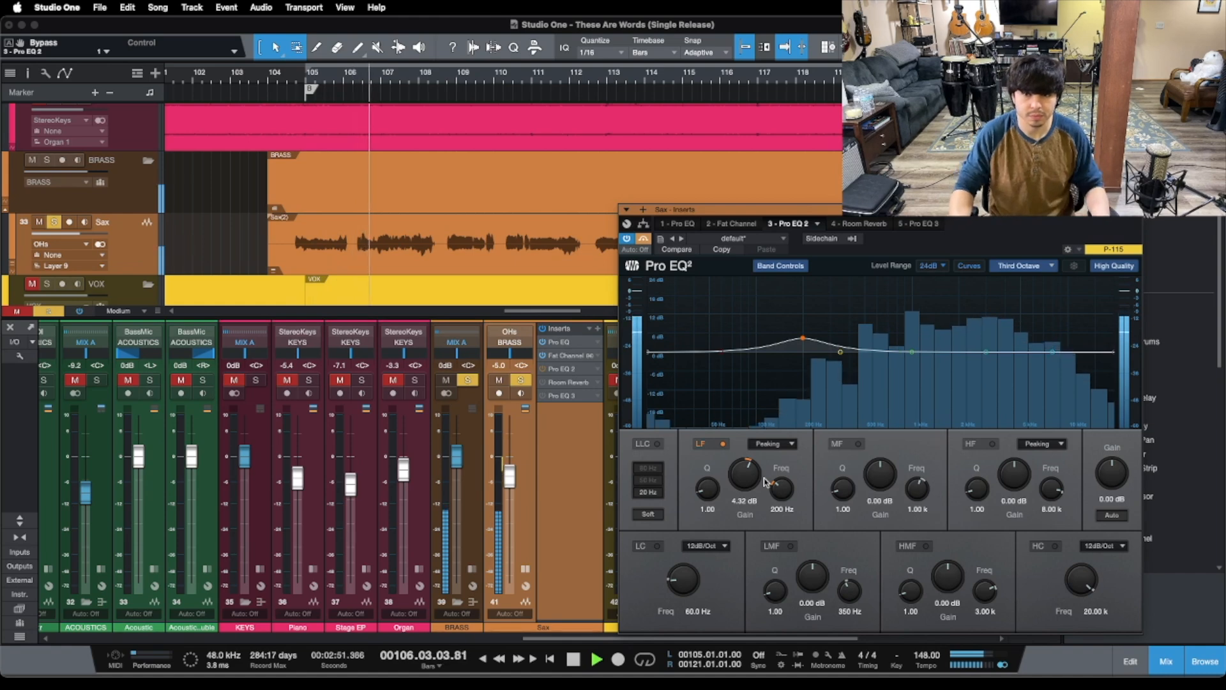
left_click(644, 239)
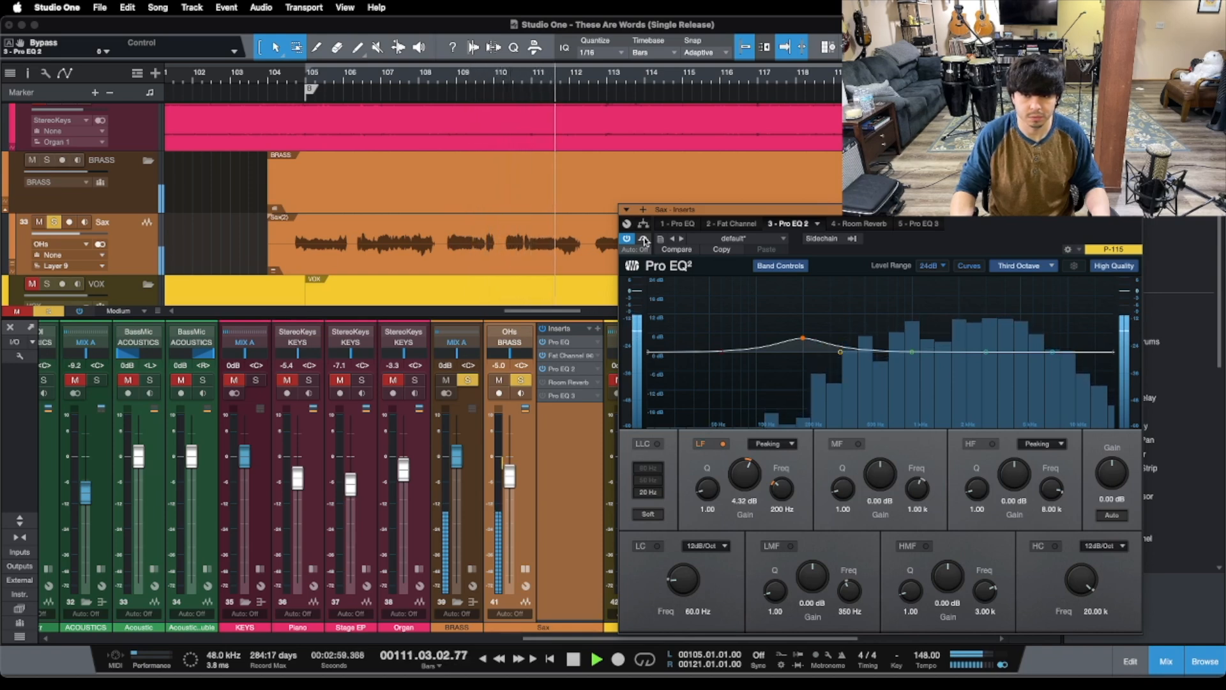
left_click(644, 241)
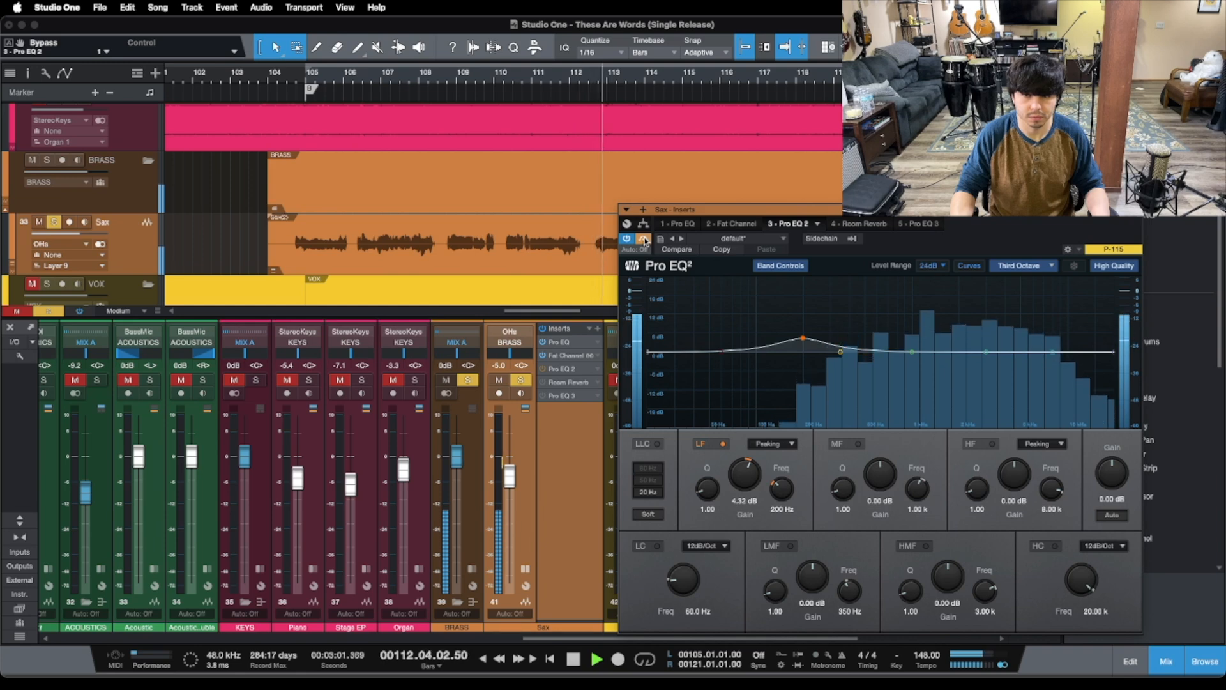
left_click(644, 240)
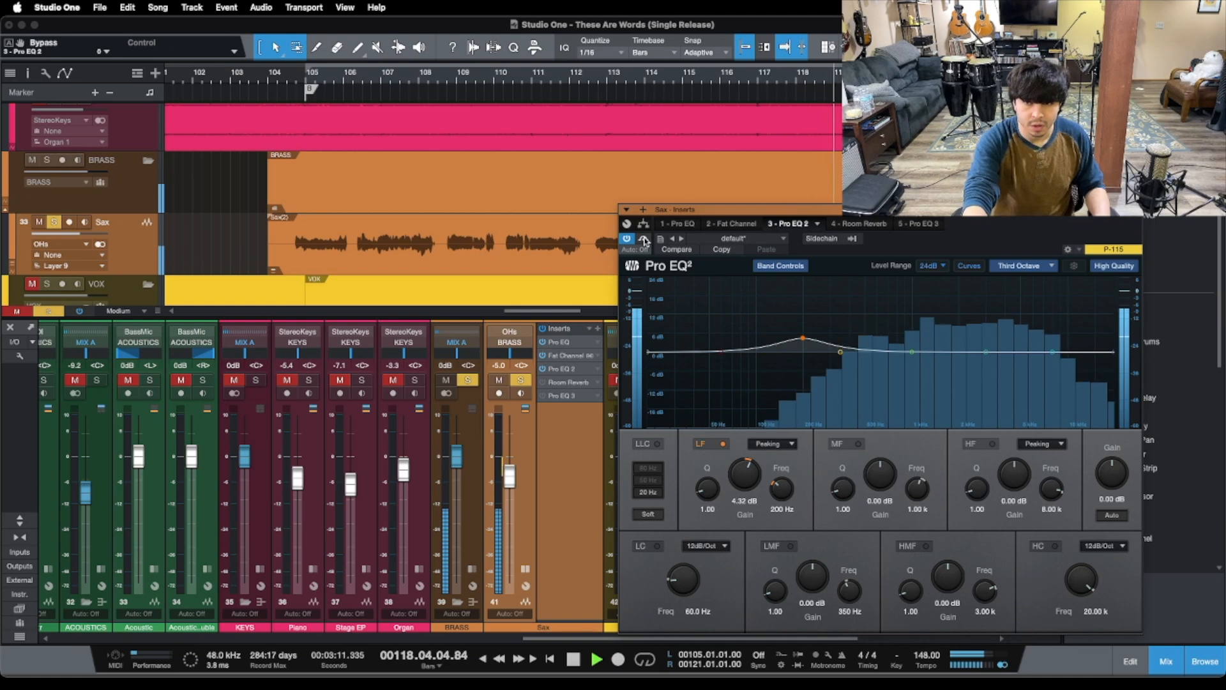
key("space")
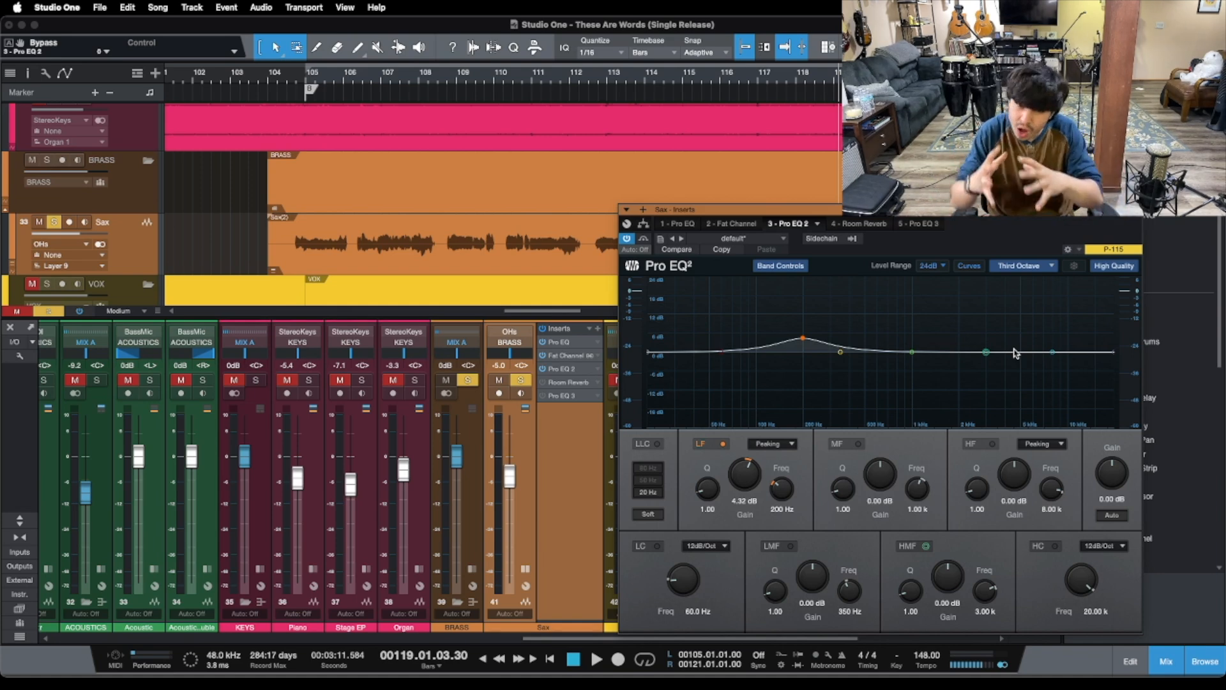
Open and activate the Sax channel's Room Reverb, and look through its preset list without loading another preset.
left_click(859, 224)
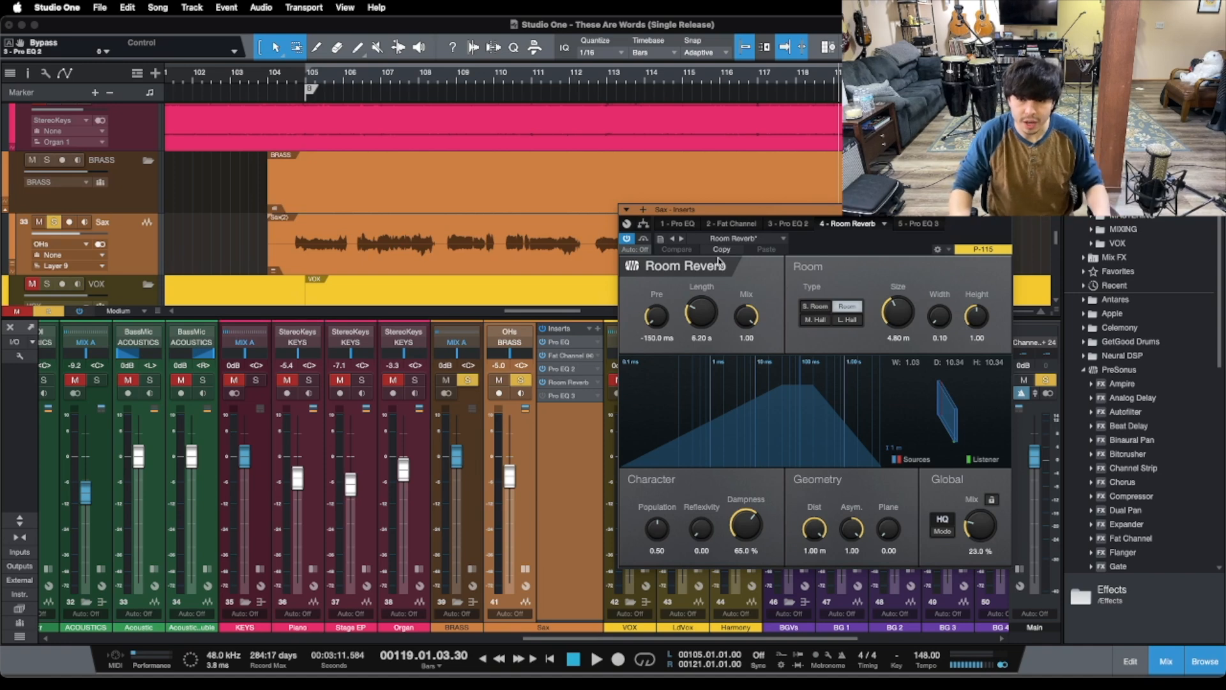
left_click(730, 239)
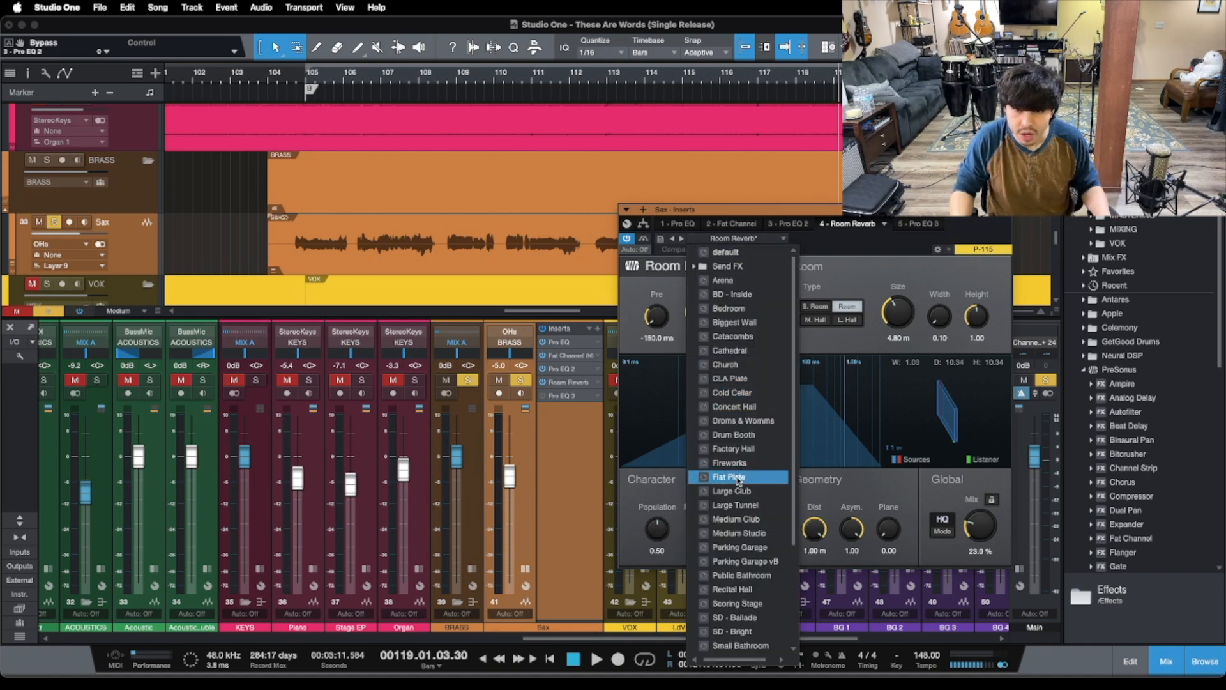
left_click(844, 265)
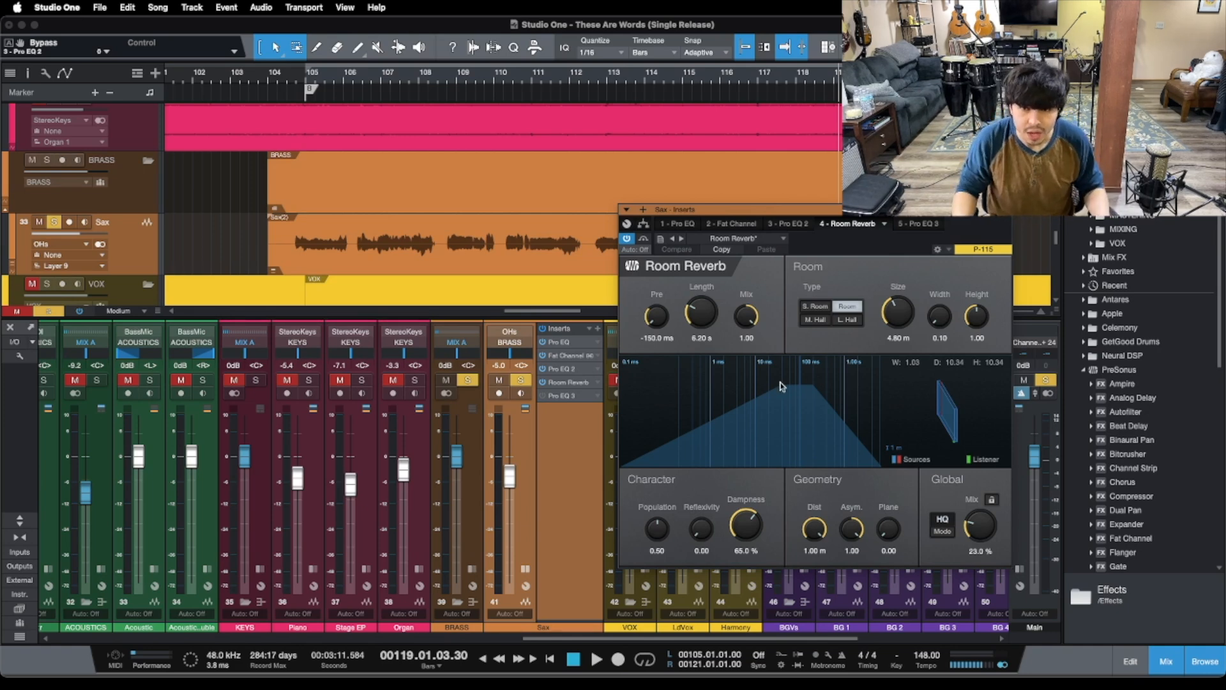
Play the sax from bar 105 and compare its sound with the Room Reverb bypassed and engaged.
left_click(646, 237)
key("KP_1")
key("space")
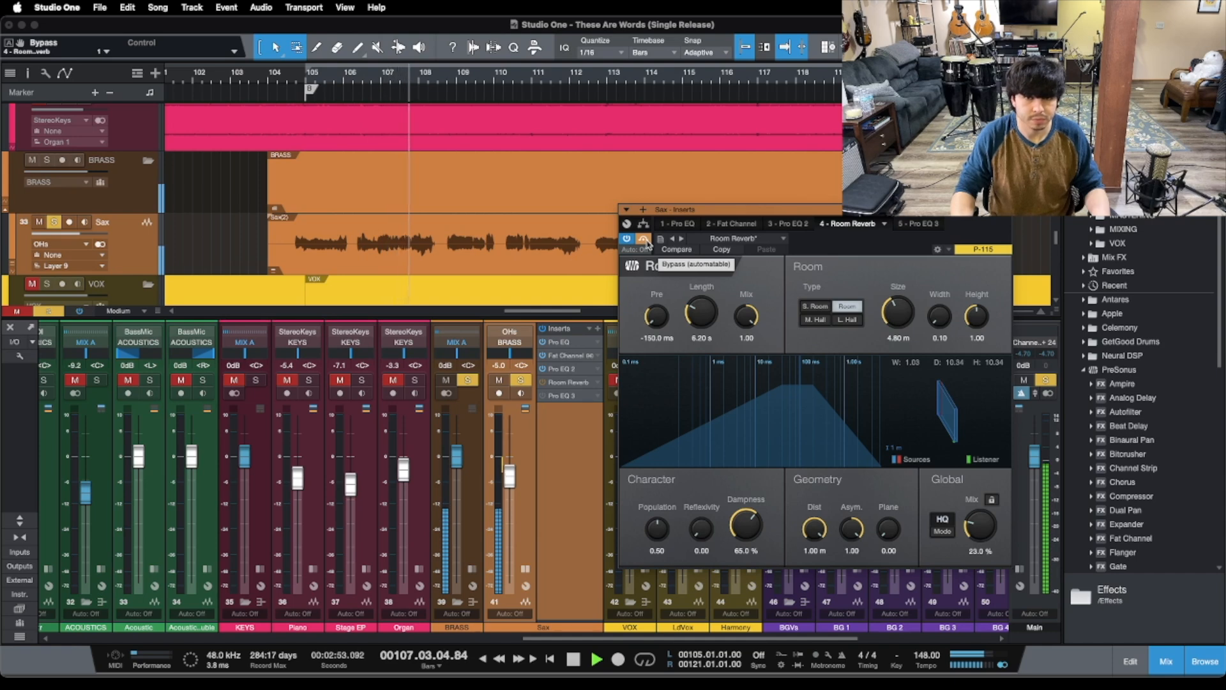
left_click(645, 240)
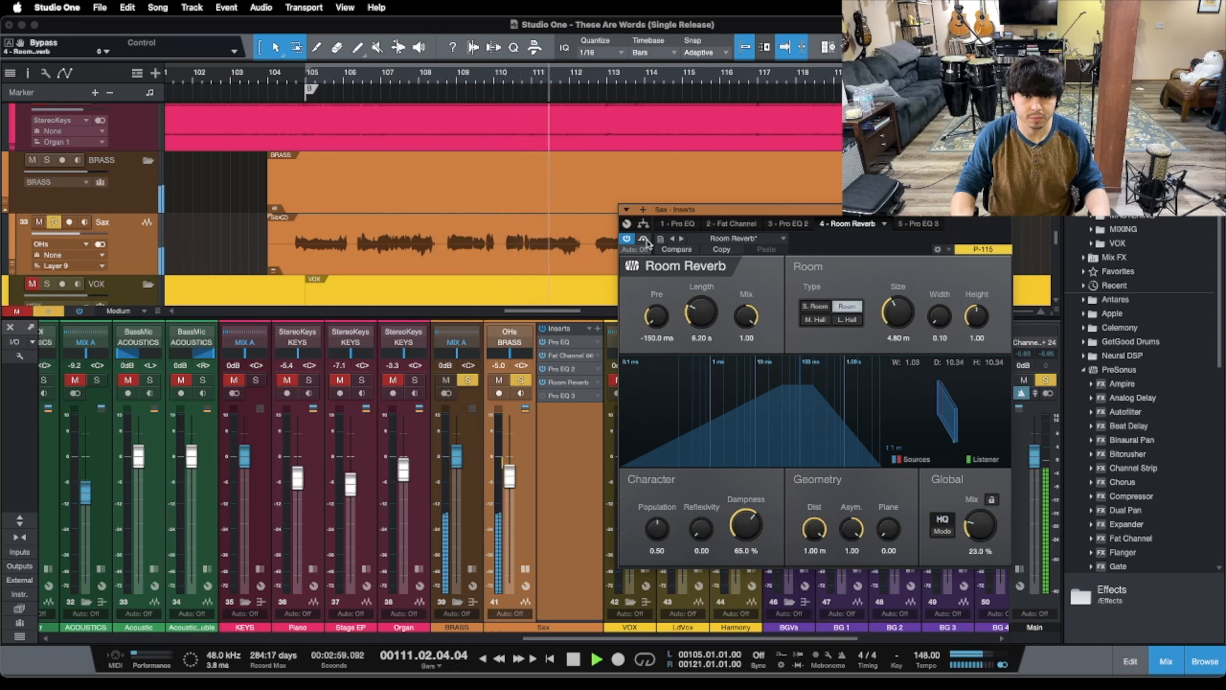
left_click(645, 240)
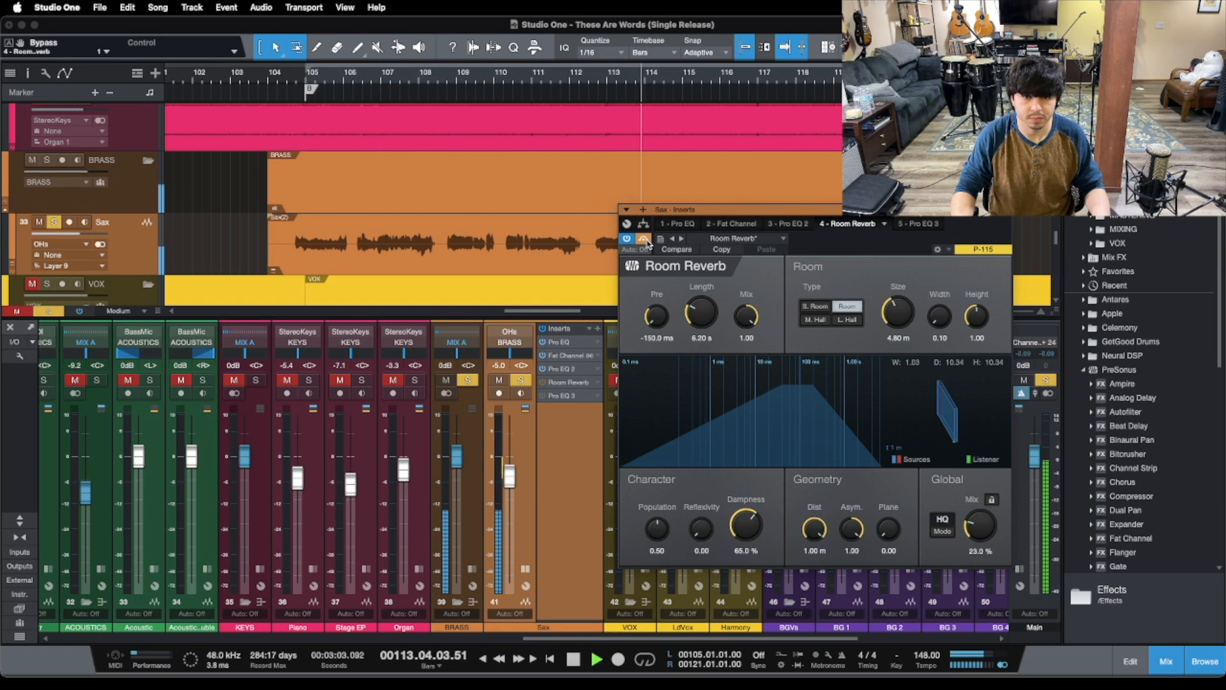
left_click(645, 239)
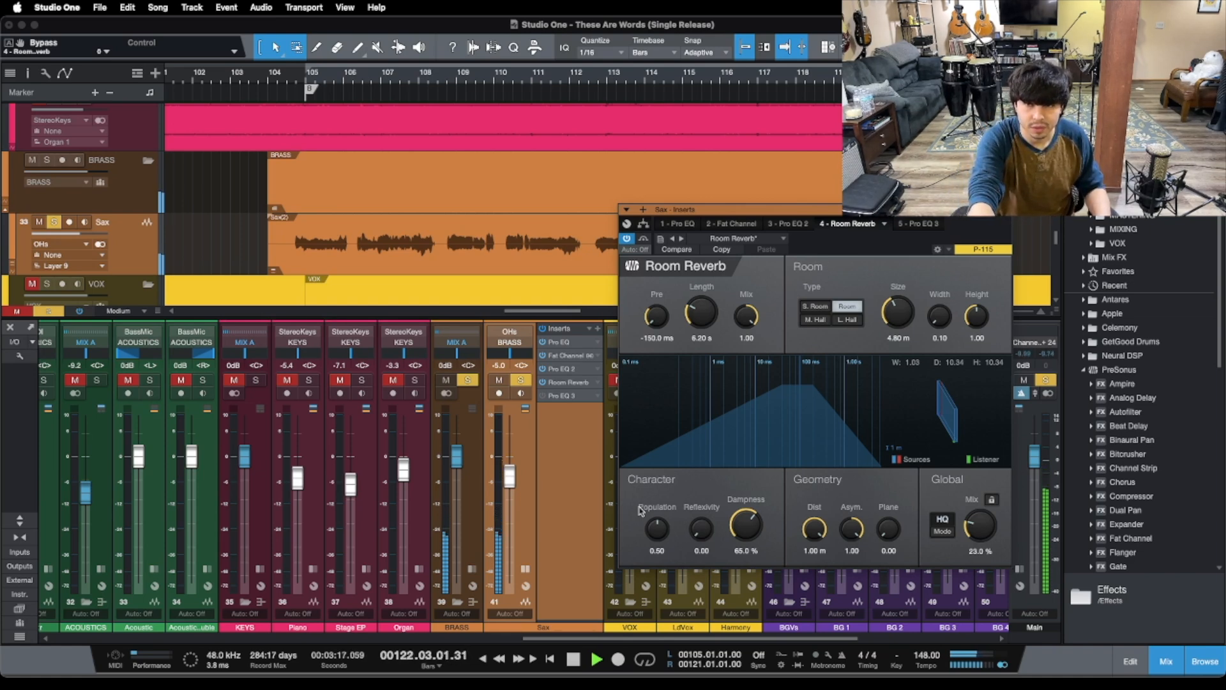
key("space")
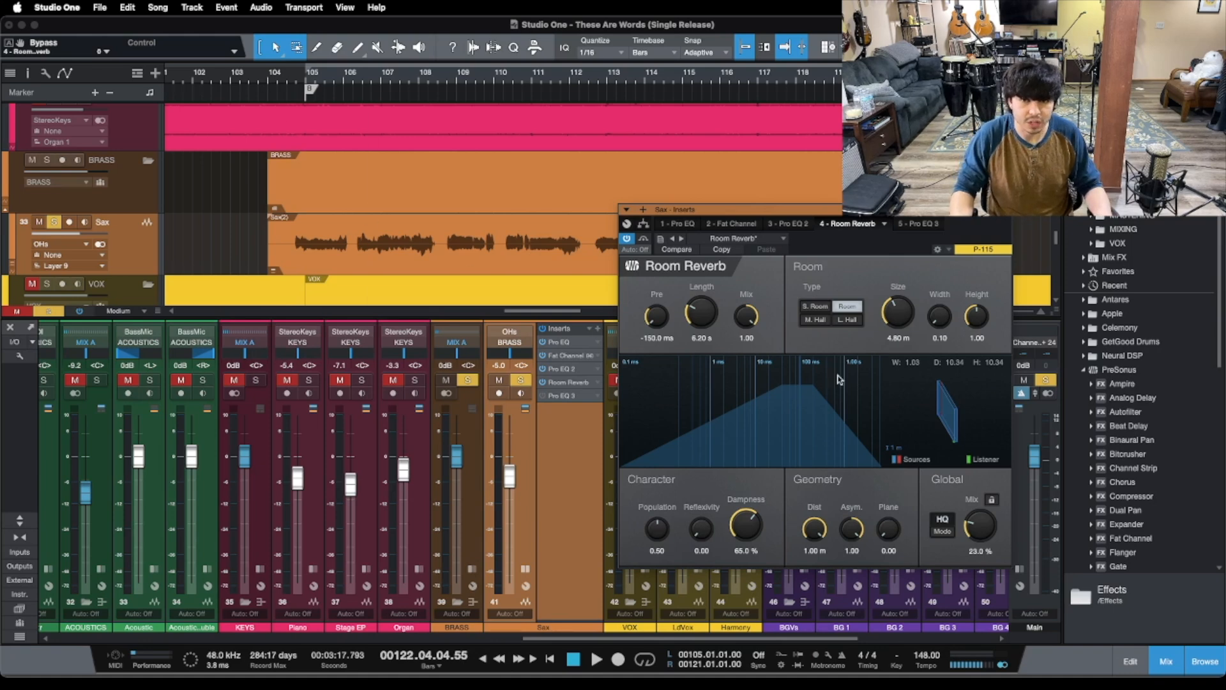
Open and activate Pro EQ 3 on the Sax channel, and place the playback cursor at bar 104 beat 3.
left_click(911, 224)
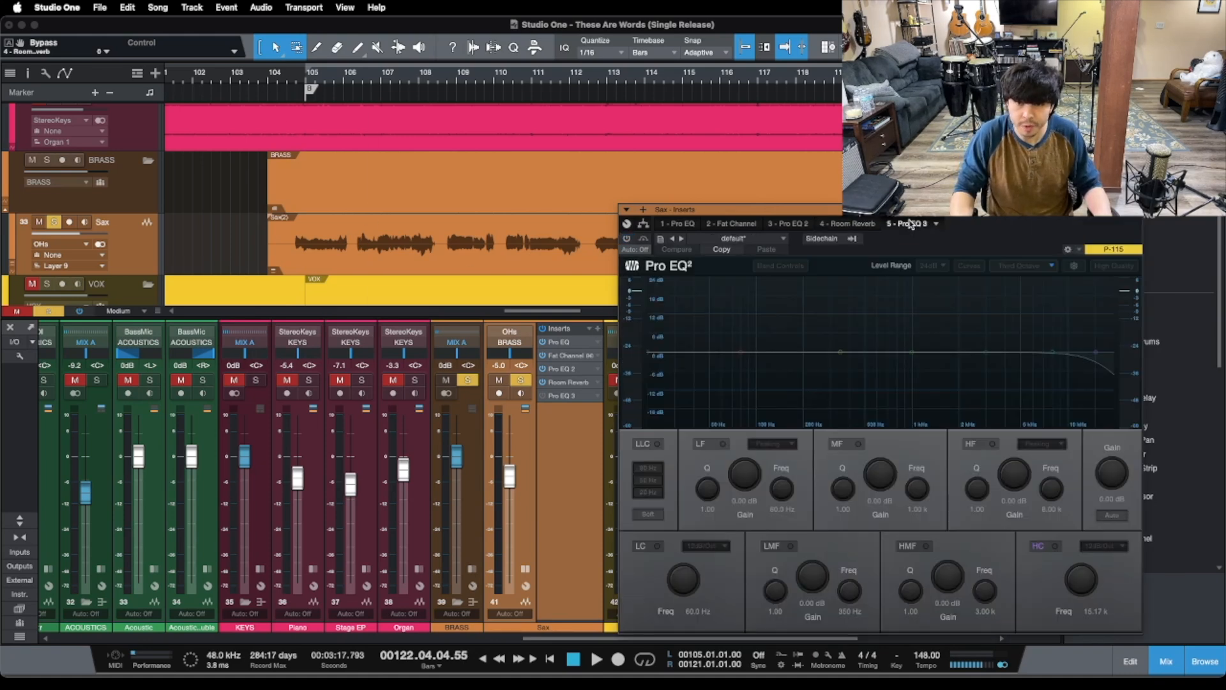
left_click(627, 237)
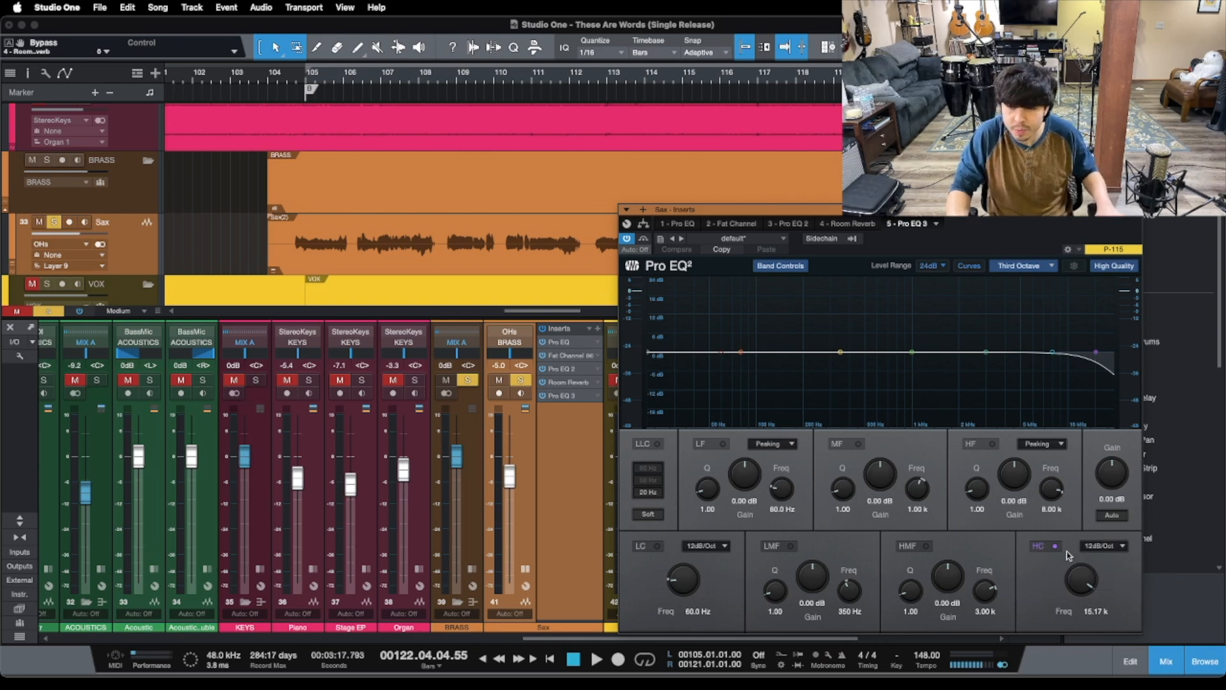
left_click(286, 79)
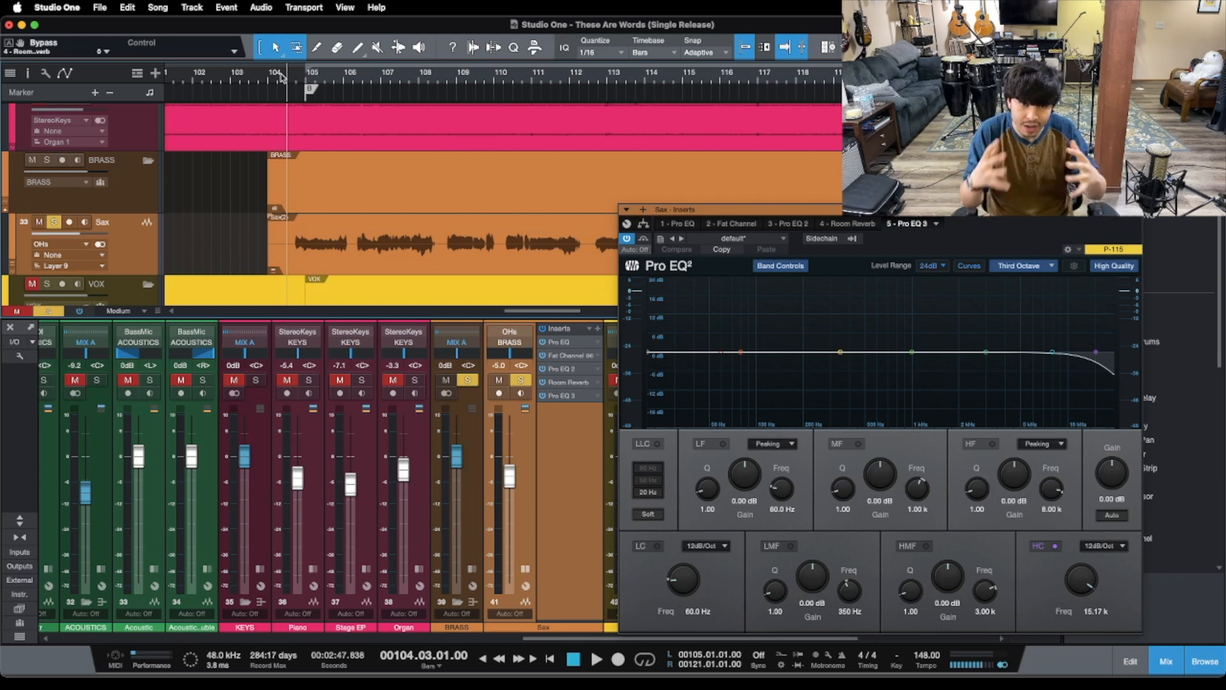
key("shift+n")
left_click_drag(281, 77, 286, 74)
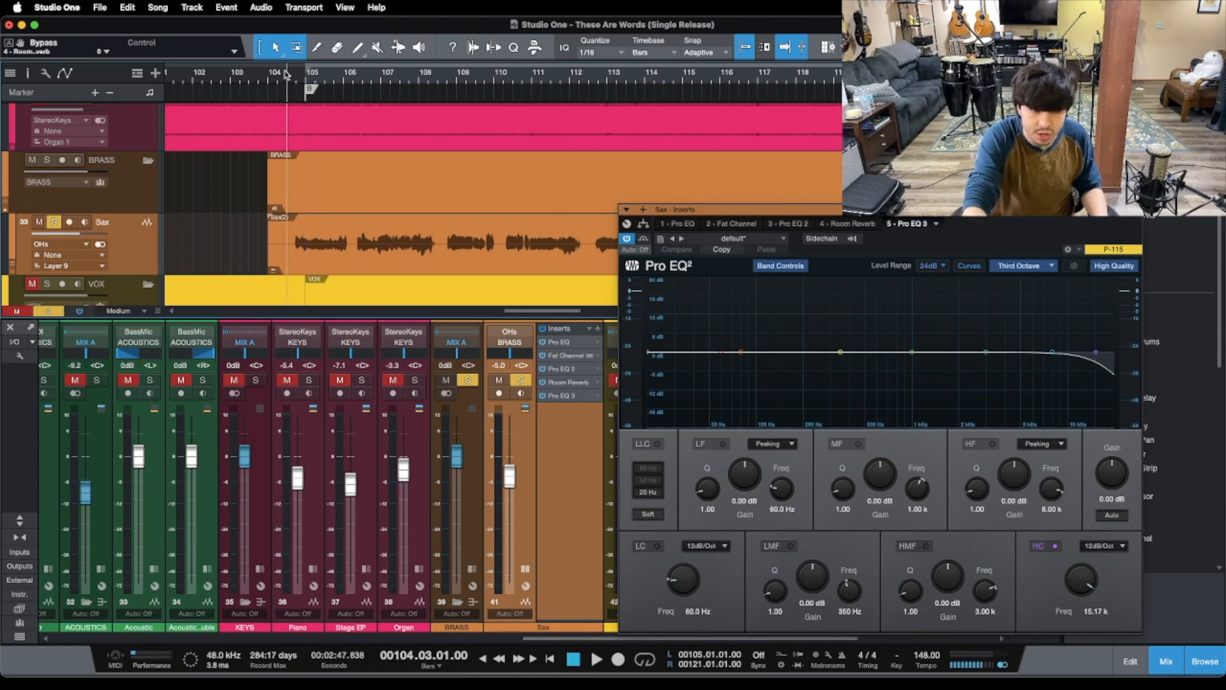
Play the sax from the cursor and compare its sound with Pro EQ 3 engaged and bypassed, leaving it engaged.
key("space")
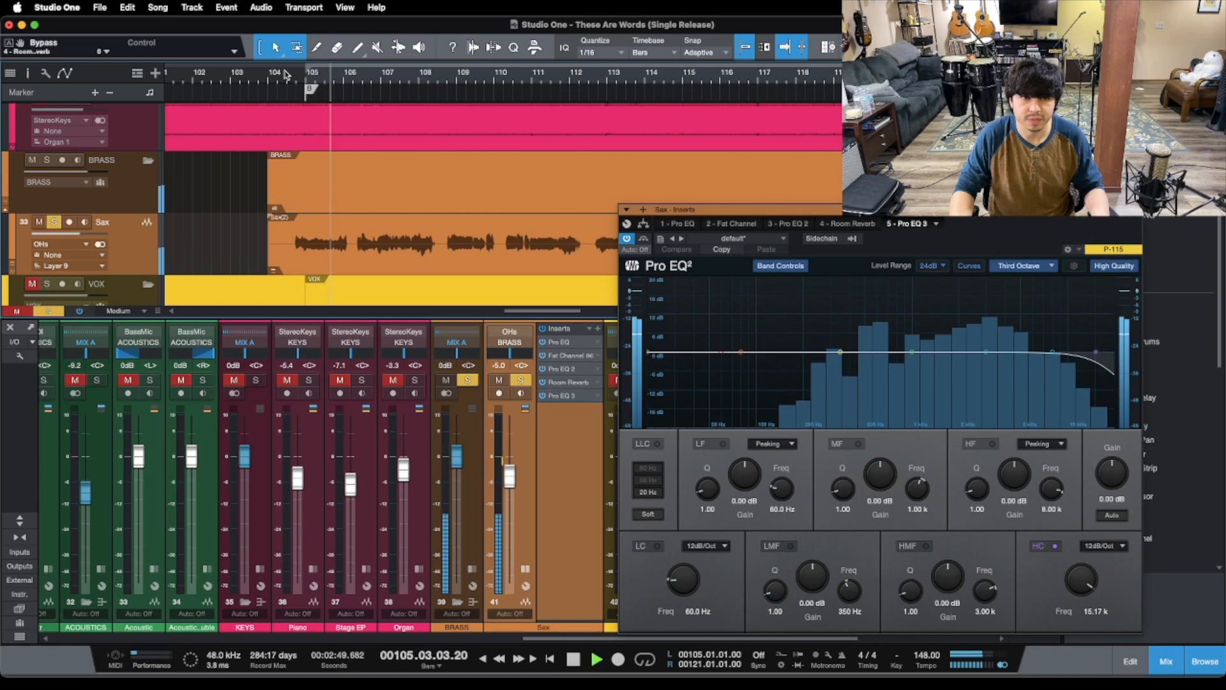
left_click(642, 239)
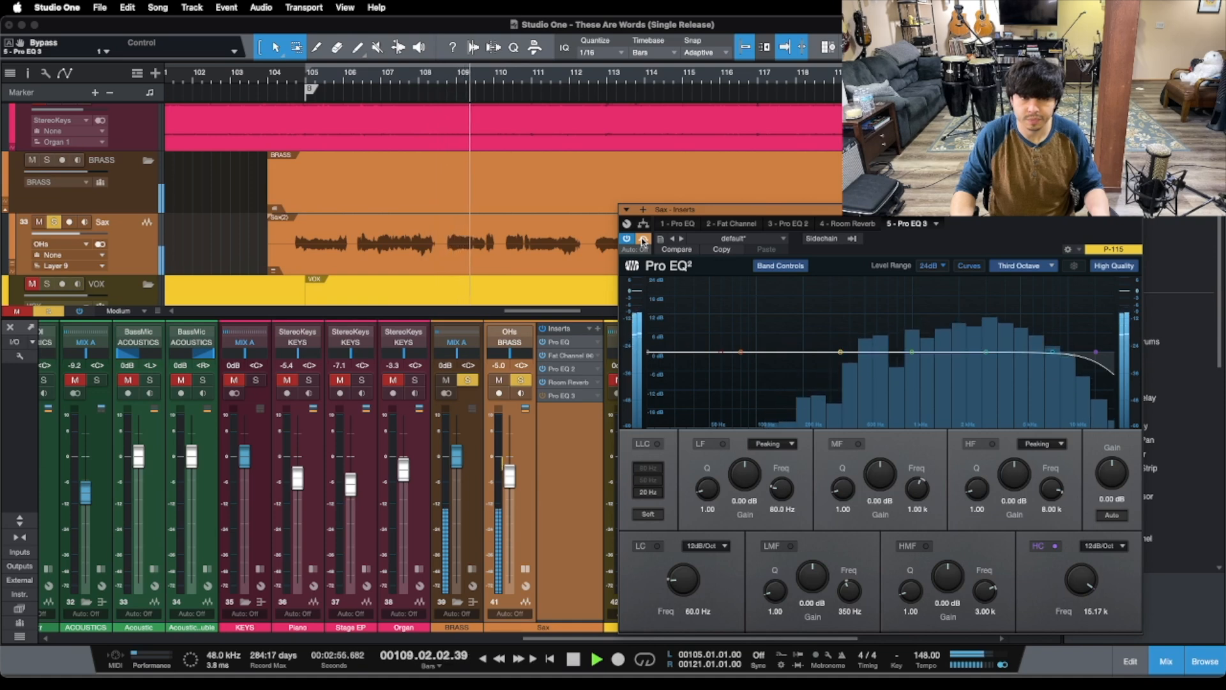
left_click(642, 239)
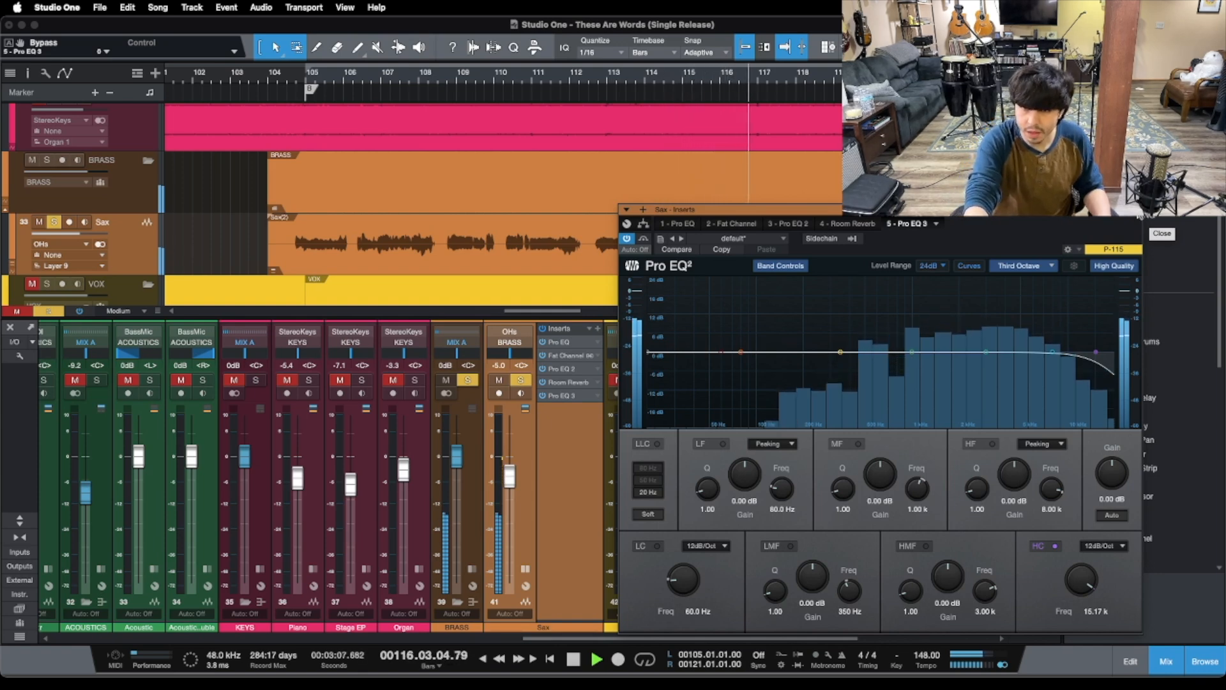
key("space")
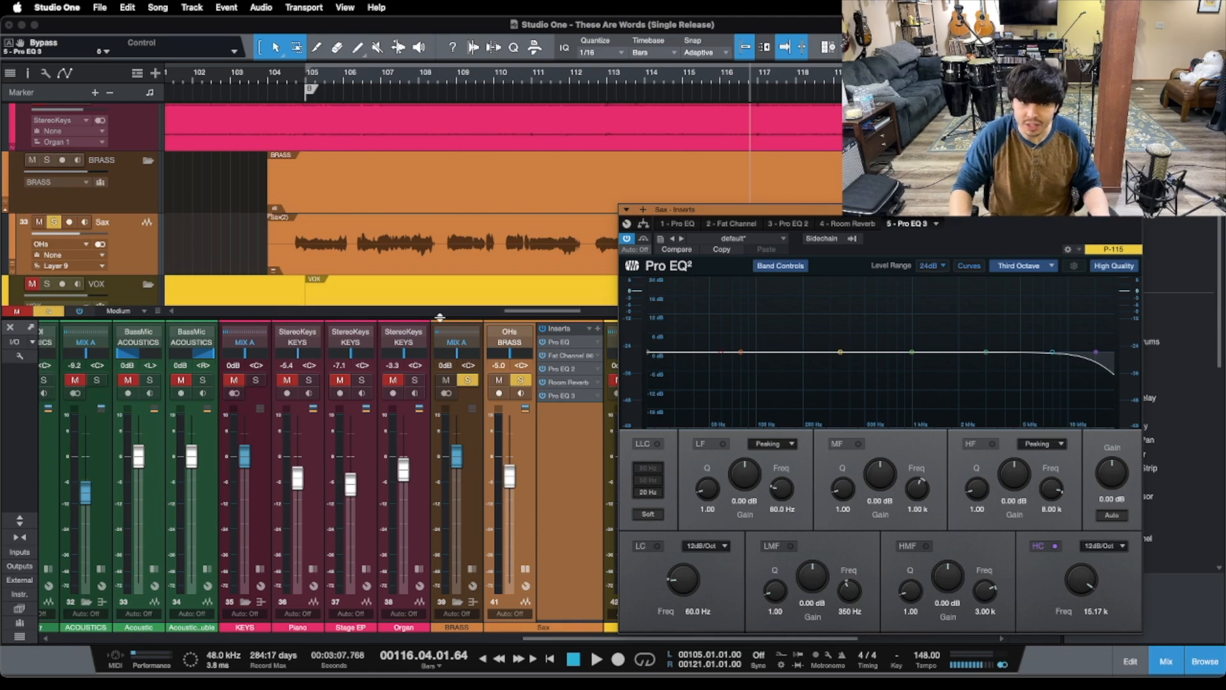
Clear the solo so the whole mix is audible, and close the Sax channel's inserts window.
left_click(47, 311)
left_click(284, 75)
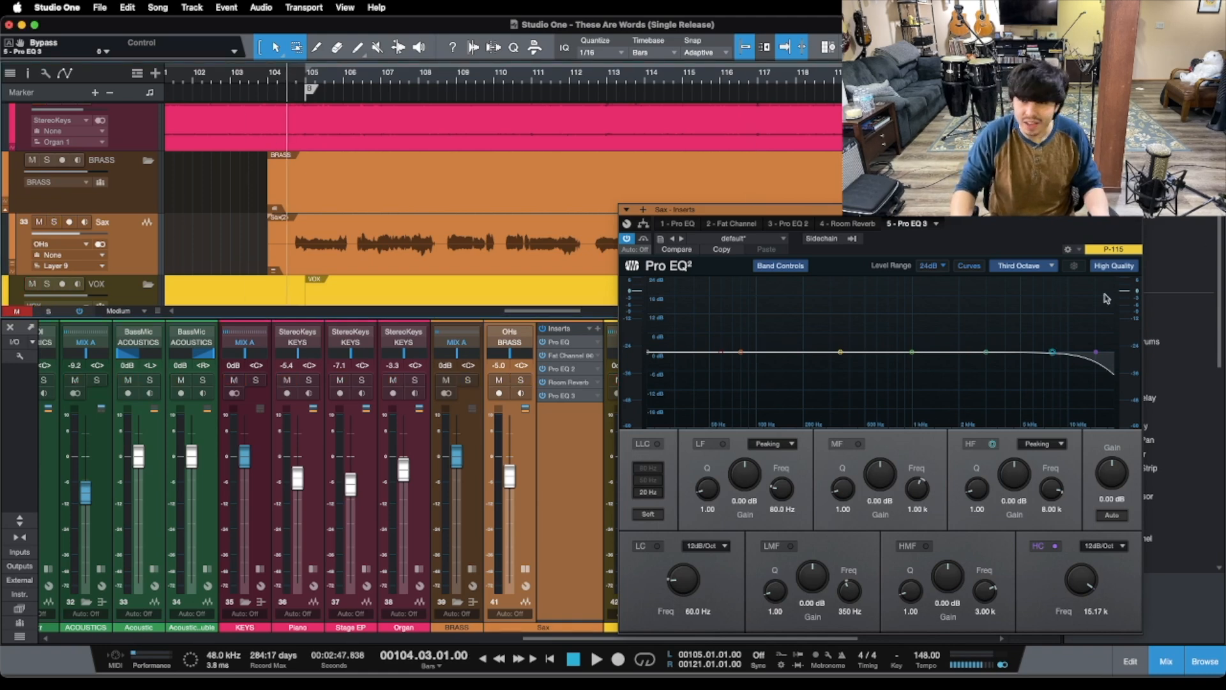
left_click(761, 352)
key("super+w")
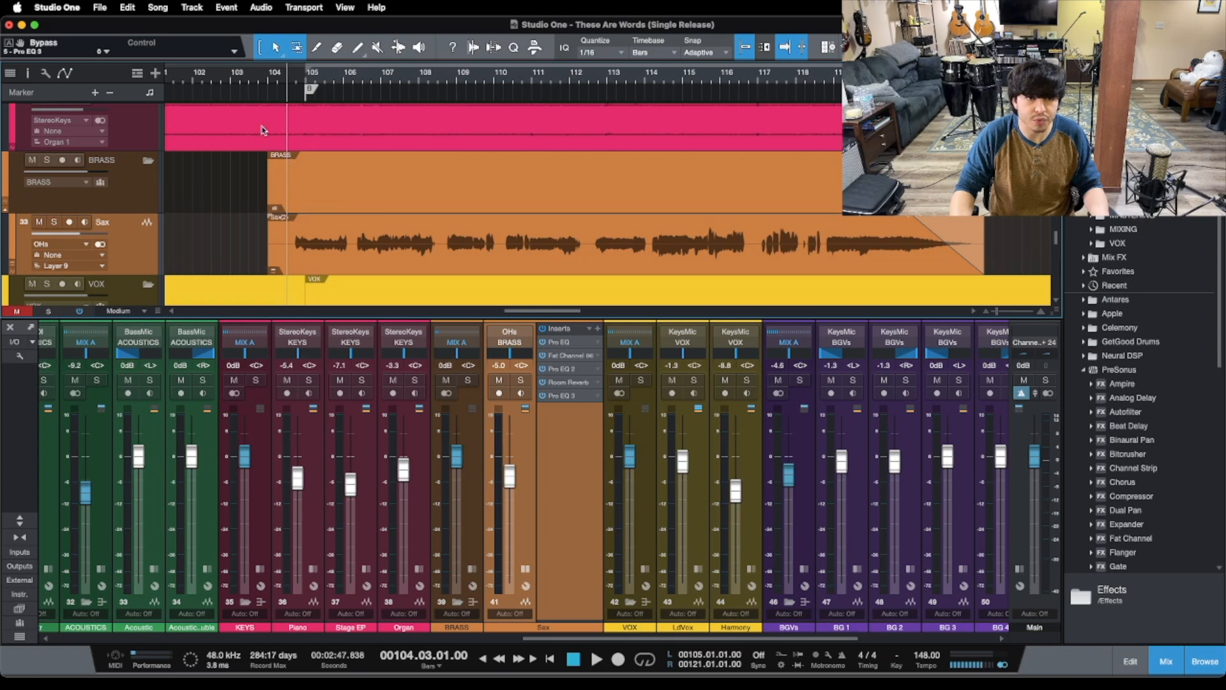
Play the full mix from bar 103 beat 2 through the end of the sax solo, and stop playback.
left_click(237, 72)
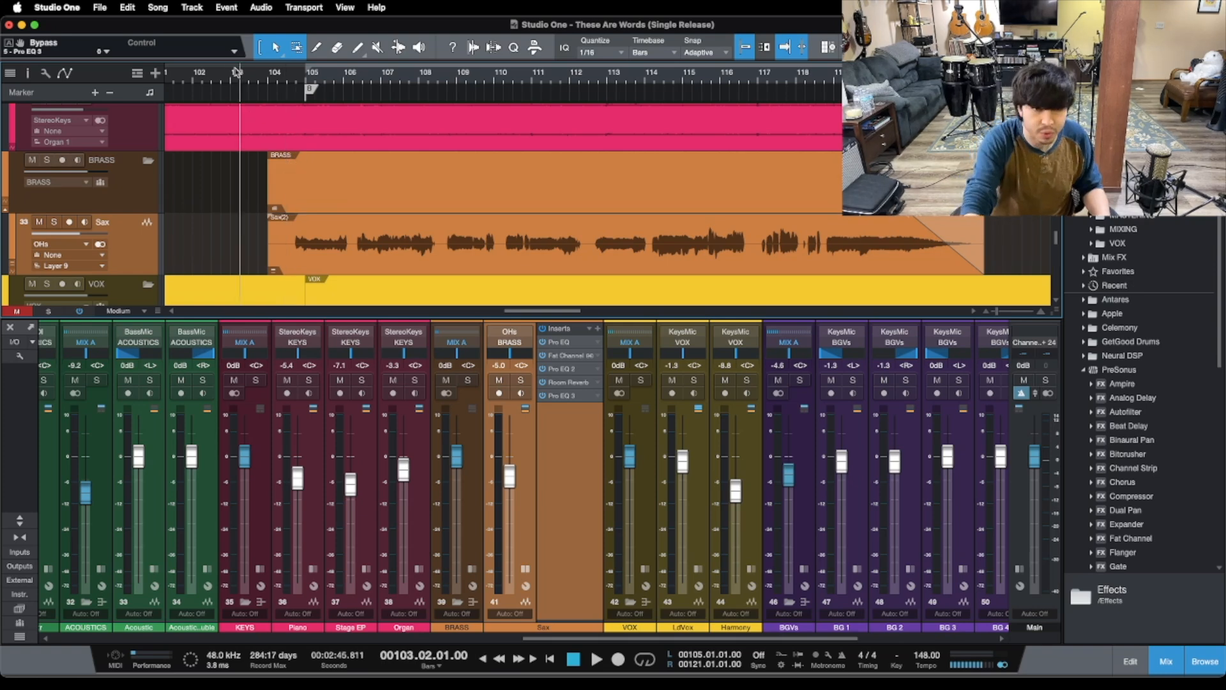
key("space")
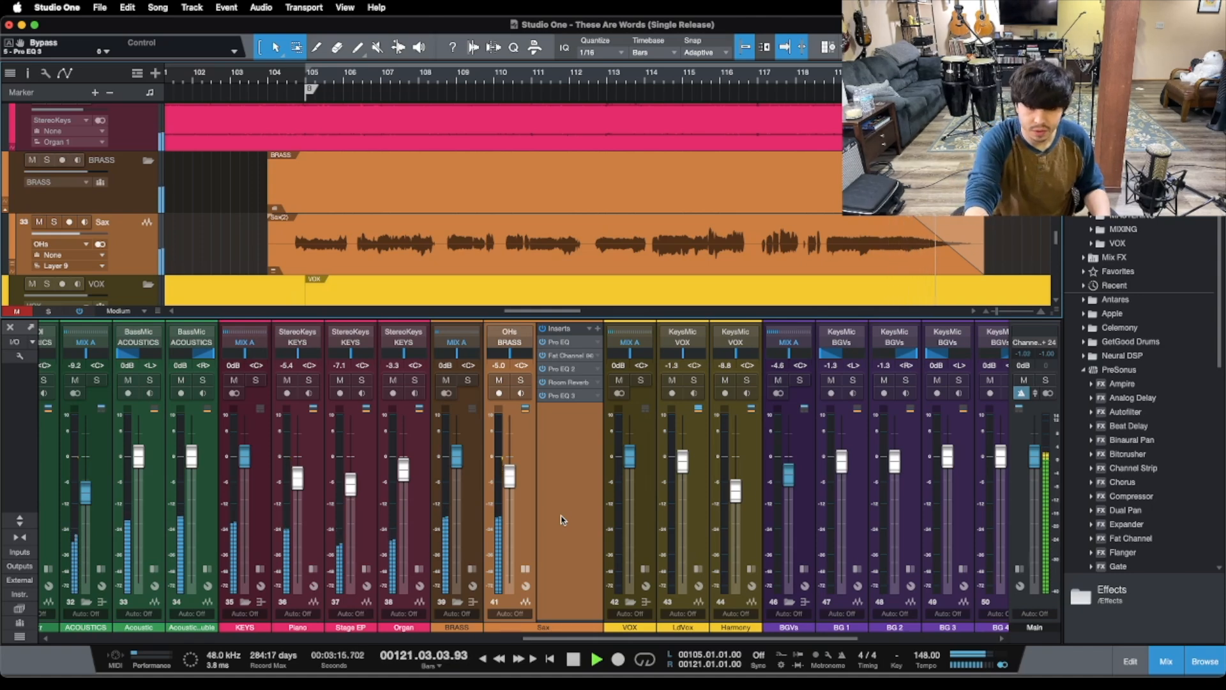
key("space")
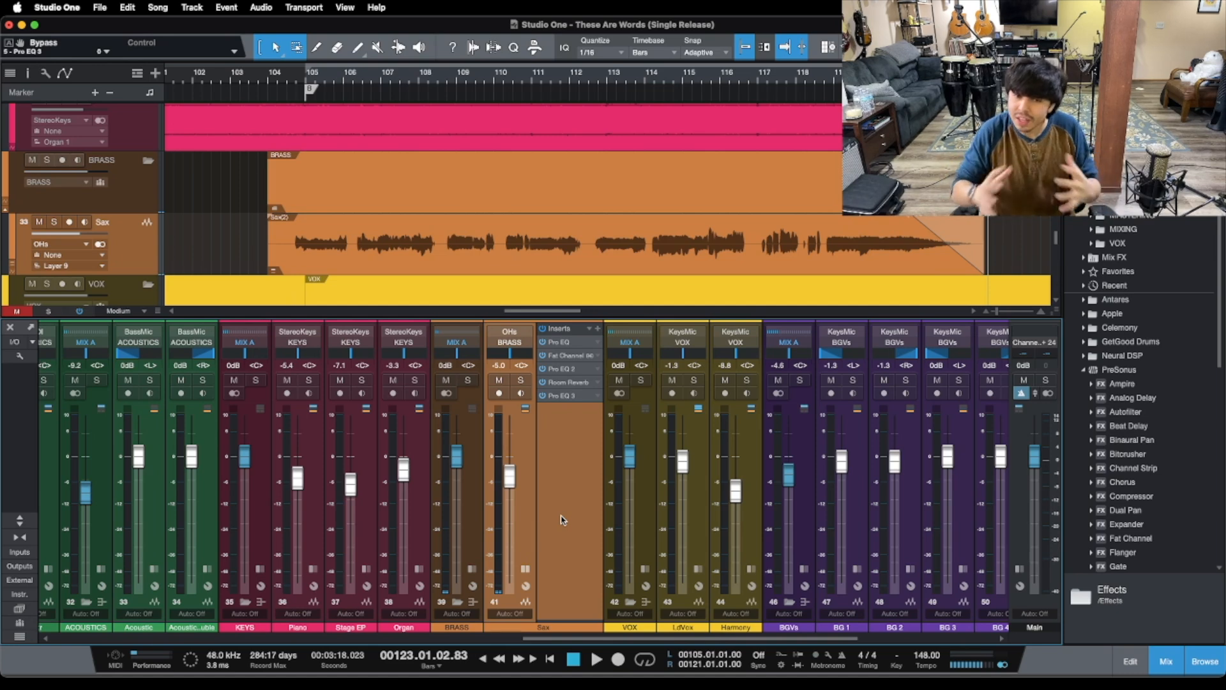
Review the Sax channel's Pro EQ, Fat Channel, Pro EQ 2, Room Reverb and Pro EQ 3 in order, keeping the plug-in window clear of the sax waveform.
left_click(566, 343)
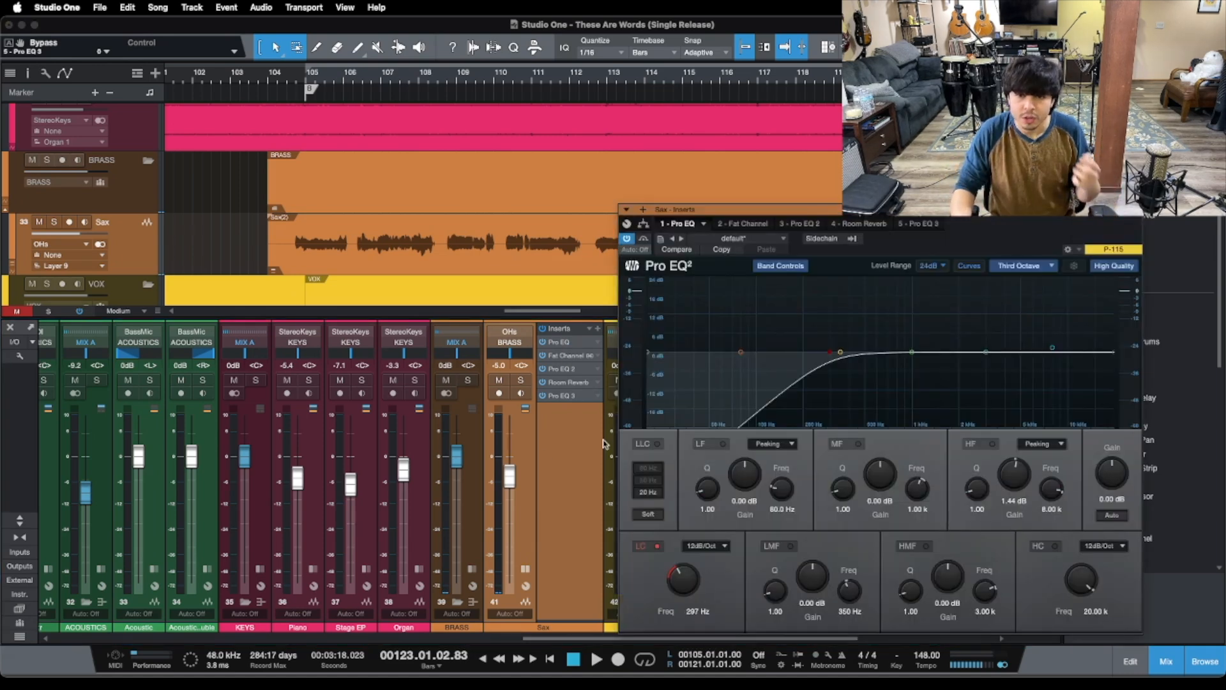
left_click(744, 223)
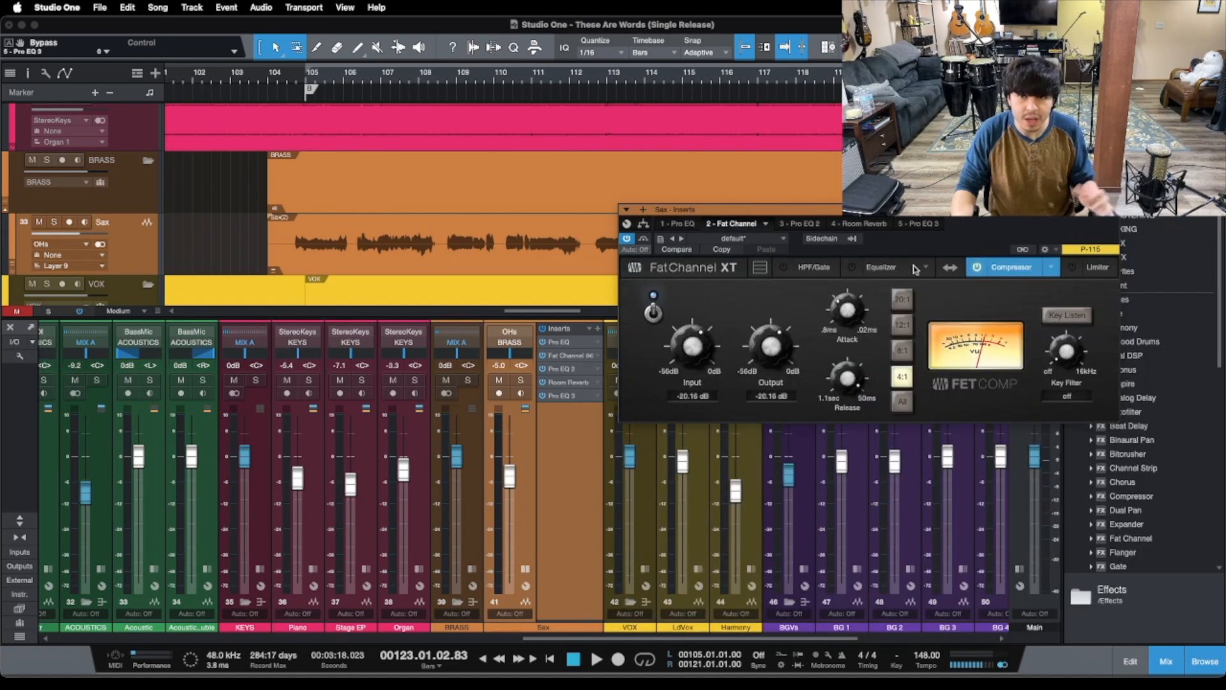
left_click_drag(964, 238, 957, 366)
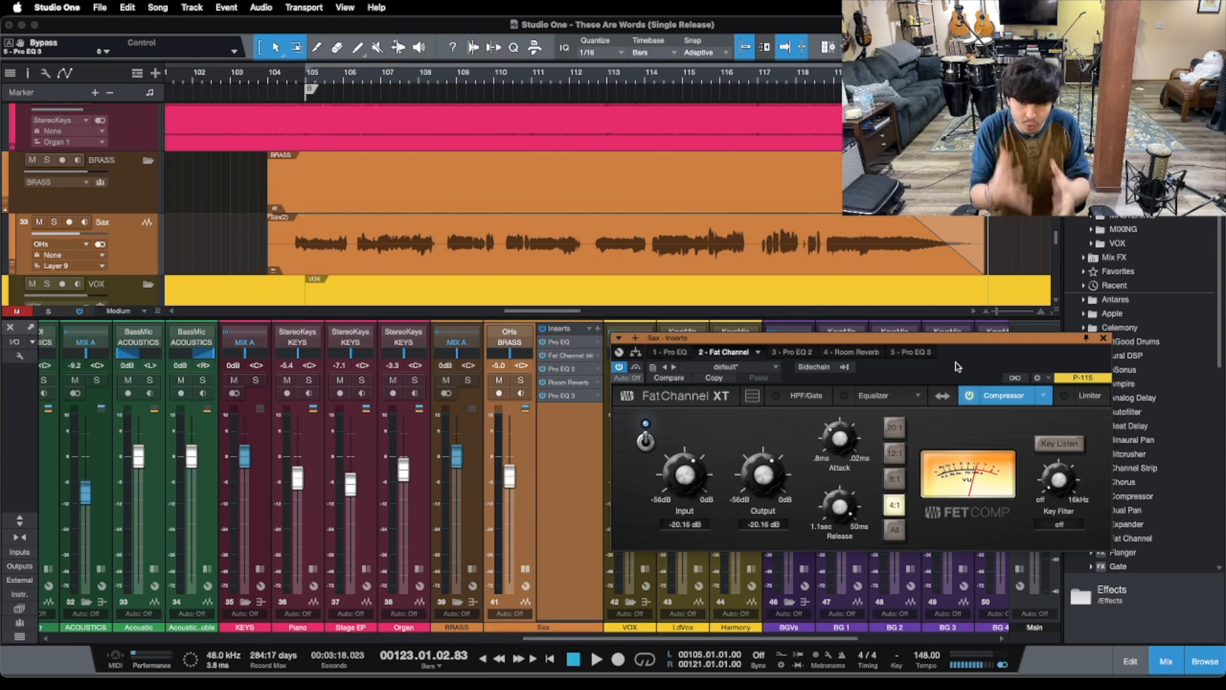
left_click(806, 353)
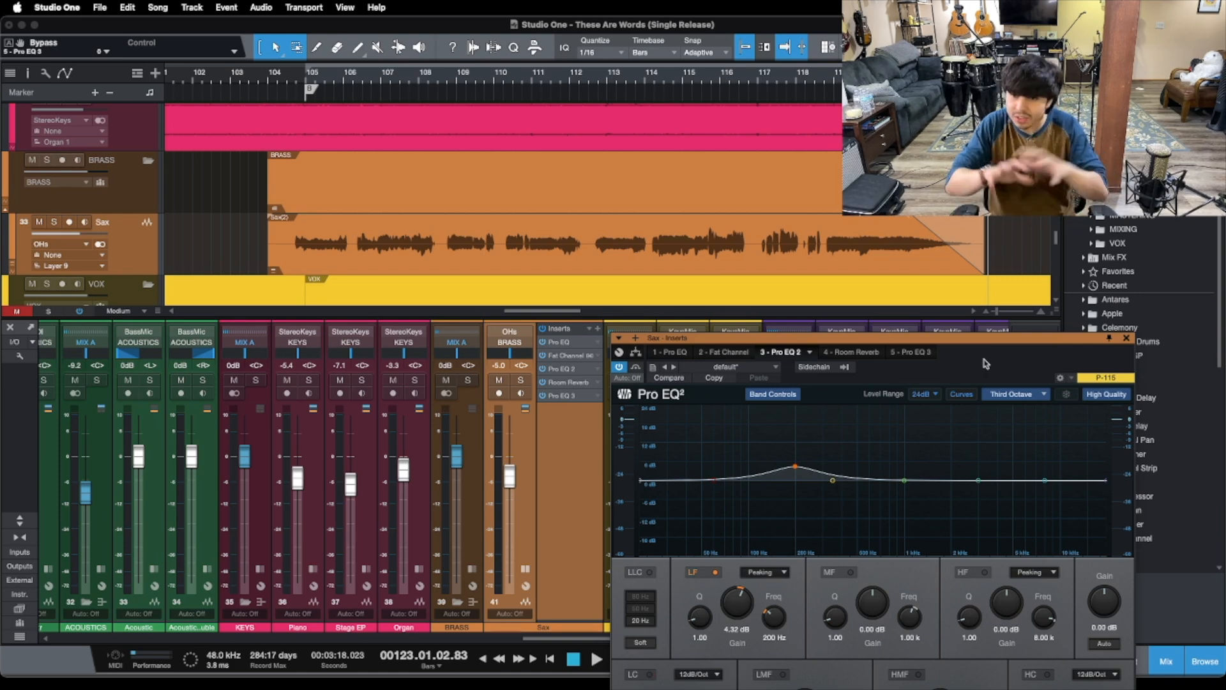
left_click(880, 355)
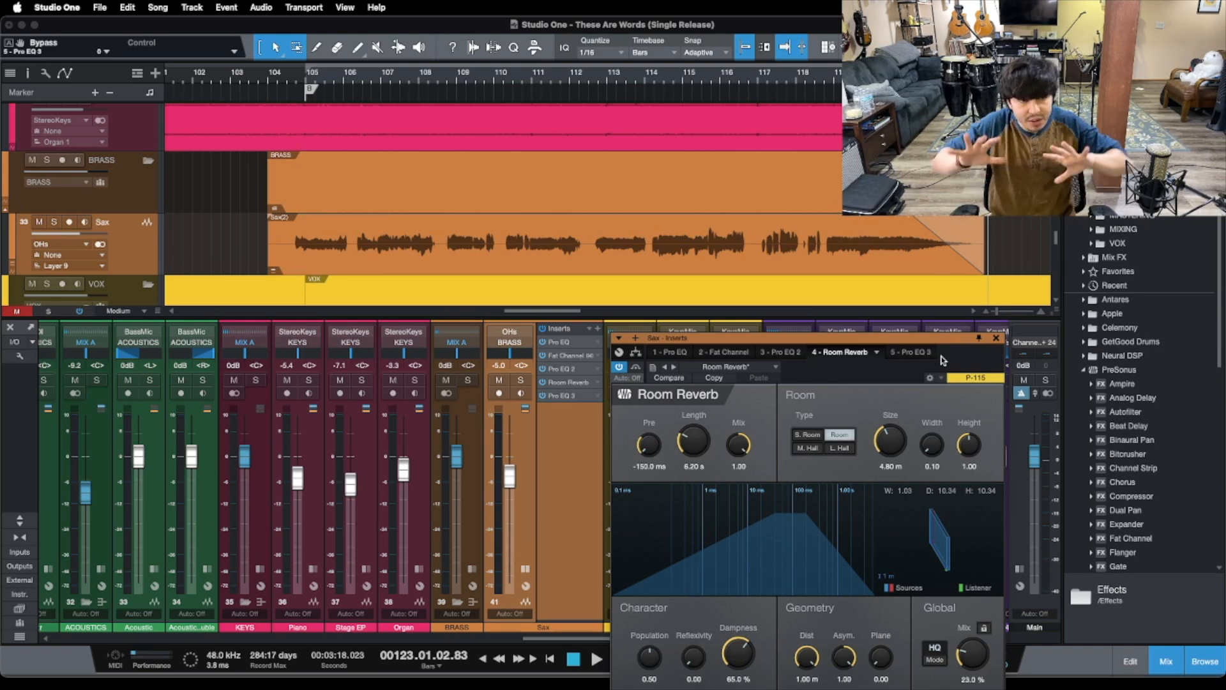
left_click(916, 352)
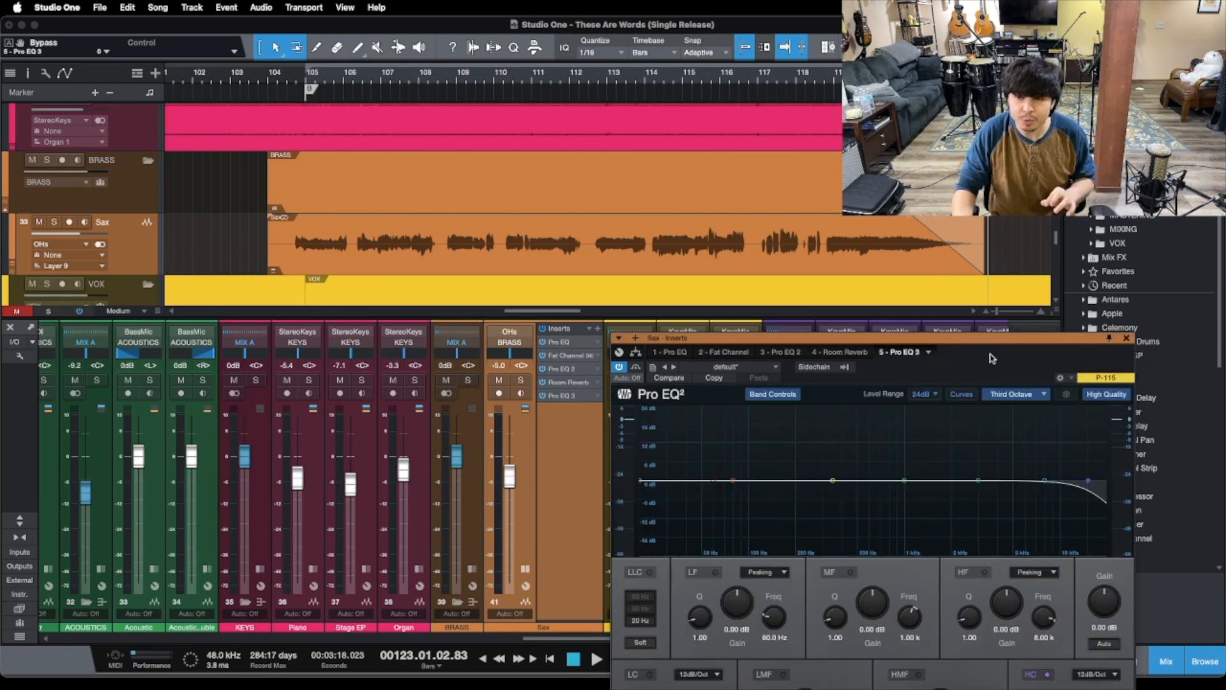